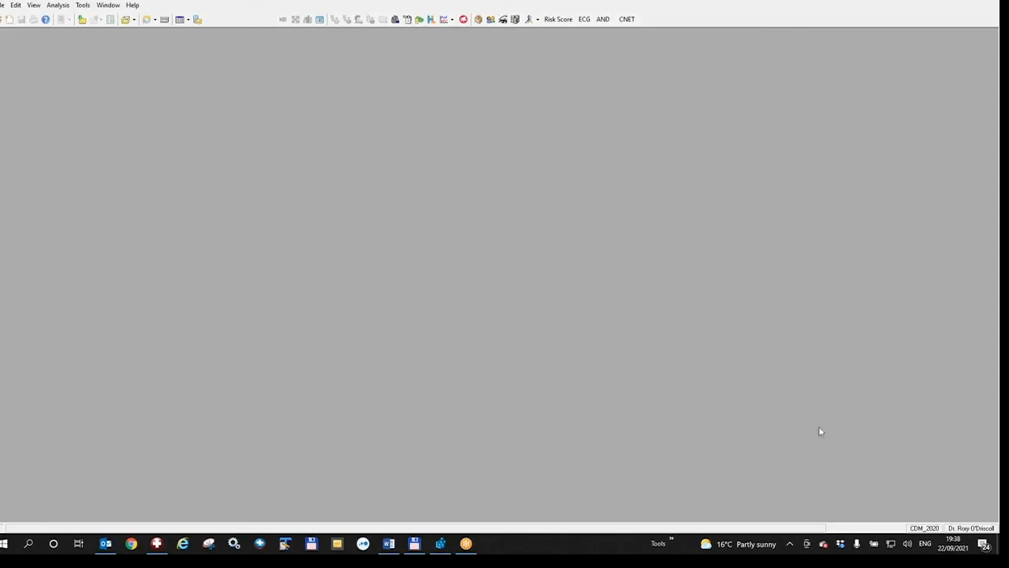
- Check the program's version and licence details under Help, then close them
click(133, 6)
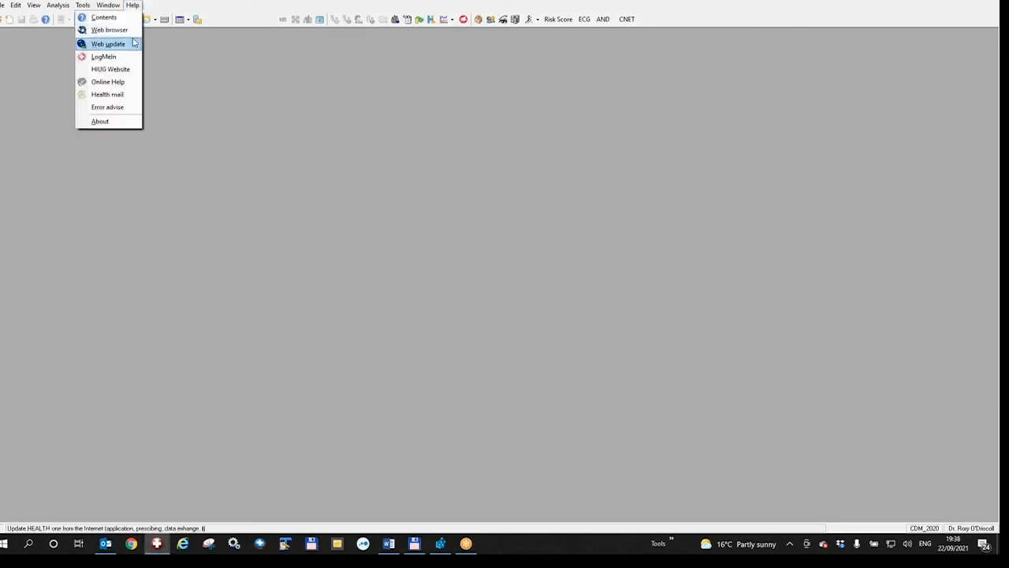
click(127, 121)
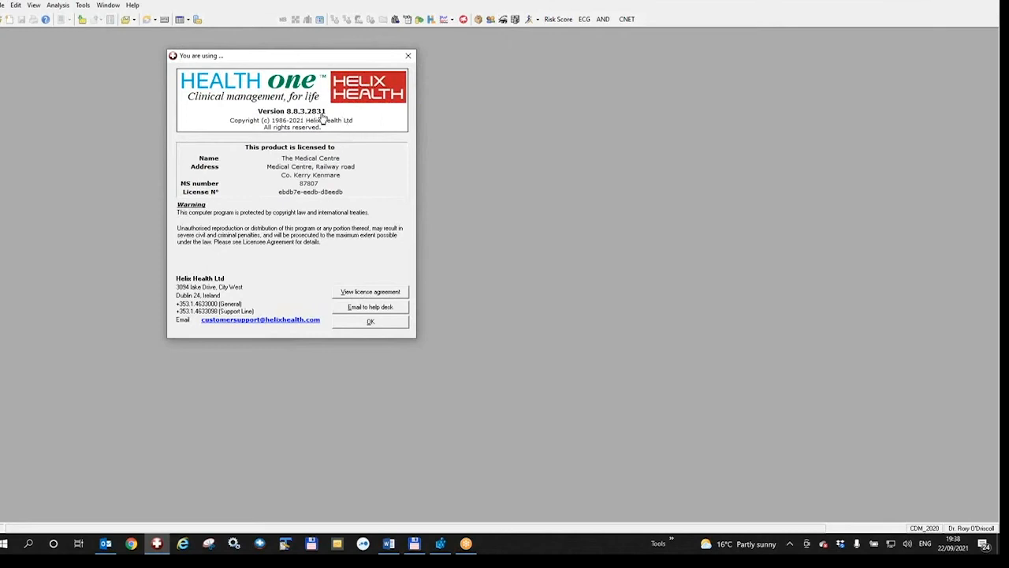
click(401, 323)
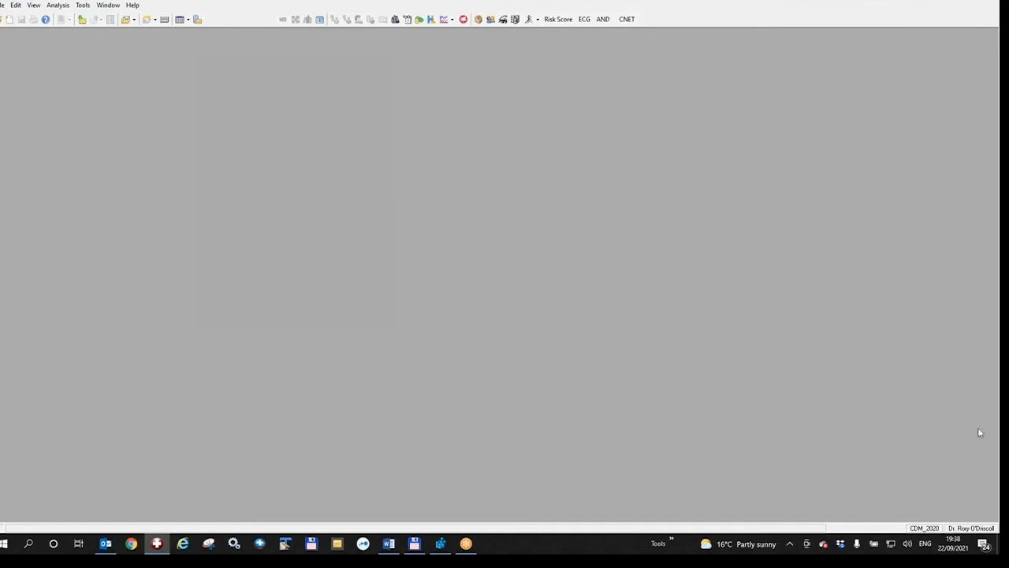
- Bring up the Billink Registration dialog from Tools > Billink > Register to billink
click(81, 6)
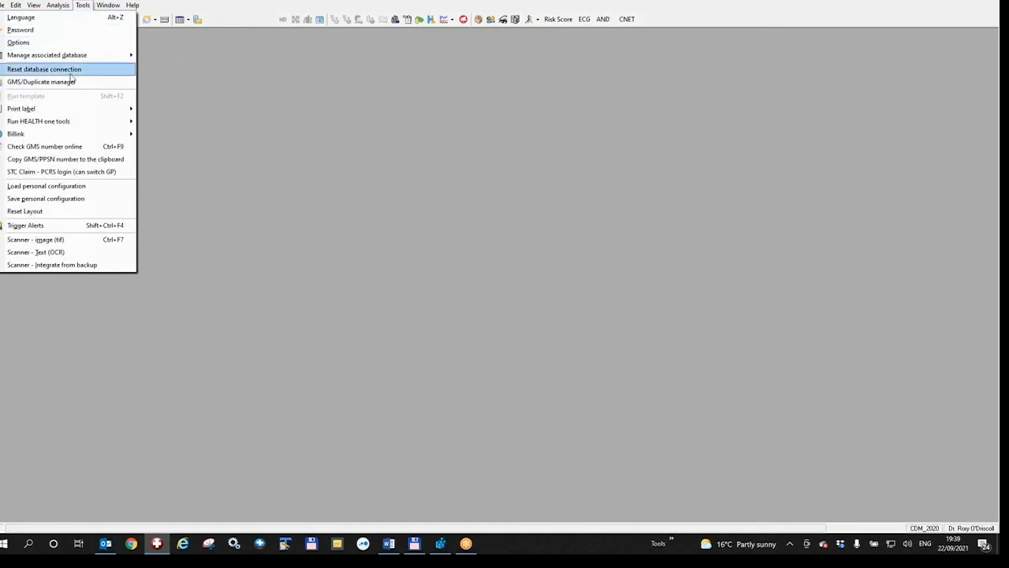
mouse_move(46, 137)
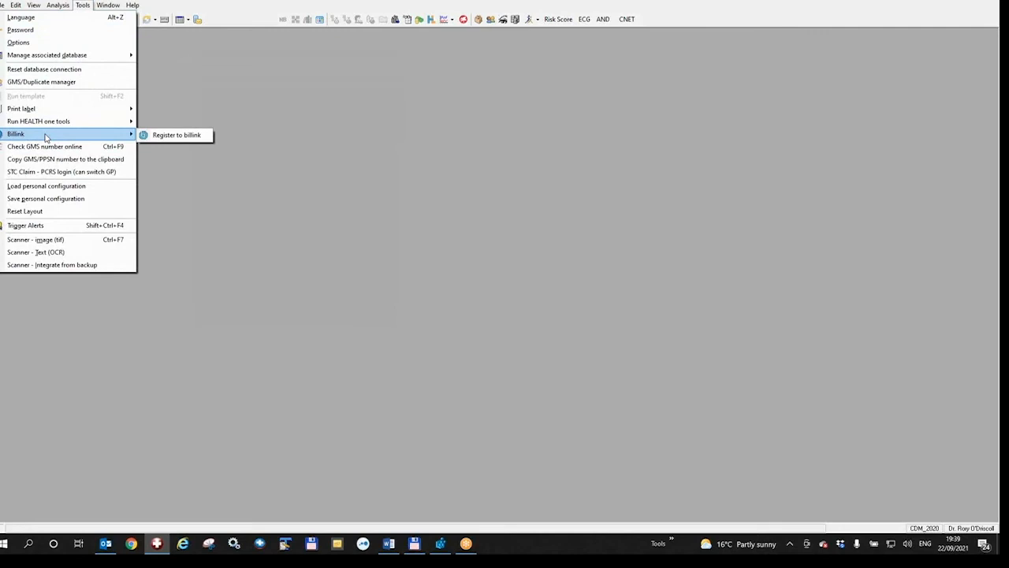
click(82, 7)
click(82, 7)
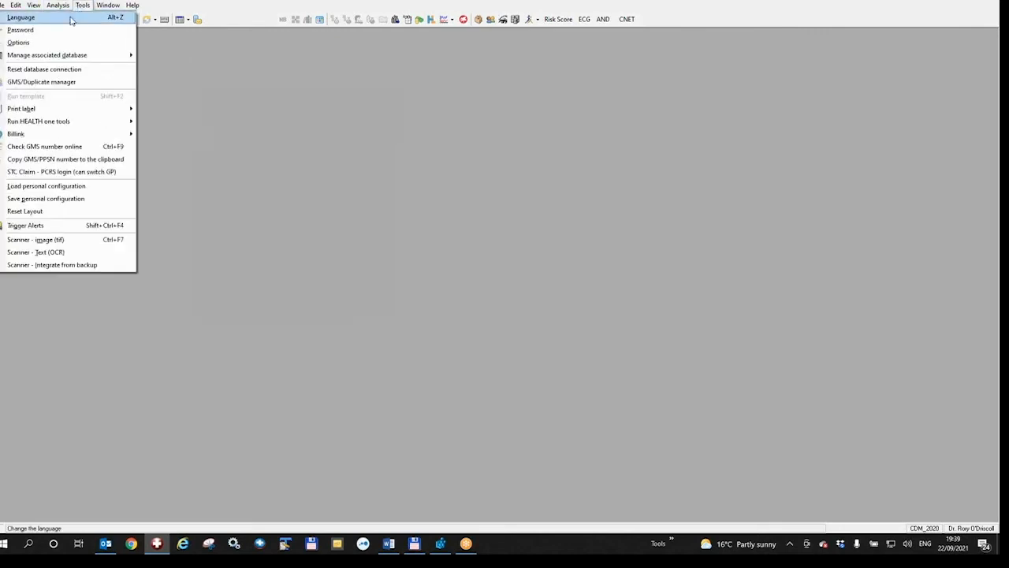
mouse_move(57, 134)
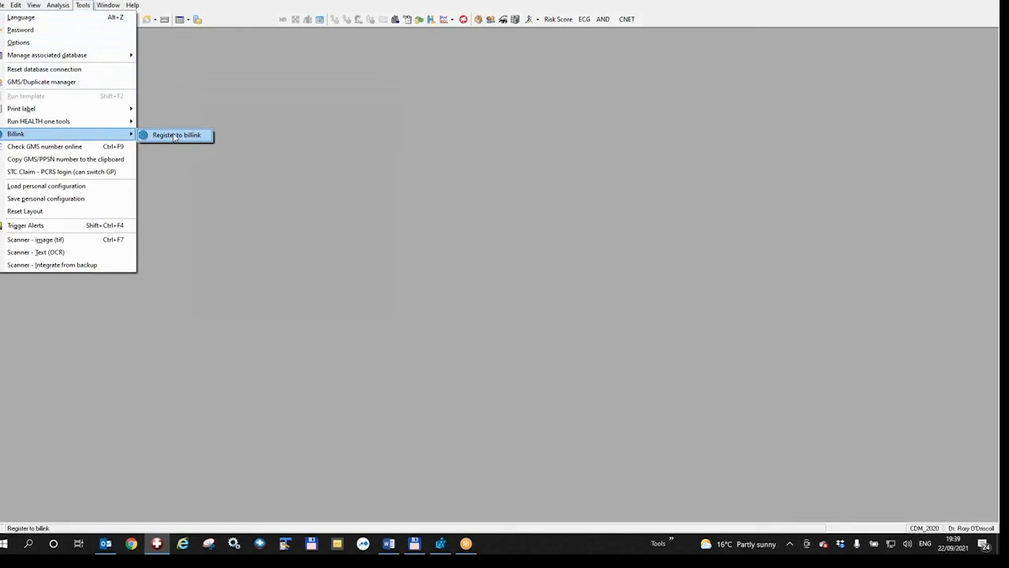
click(174, 135)
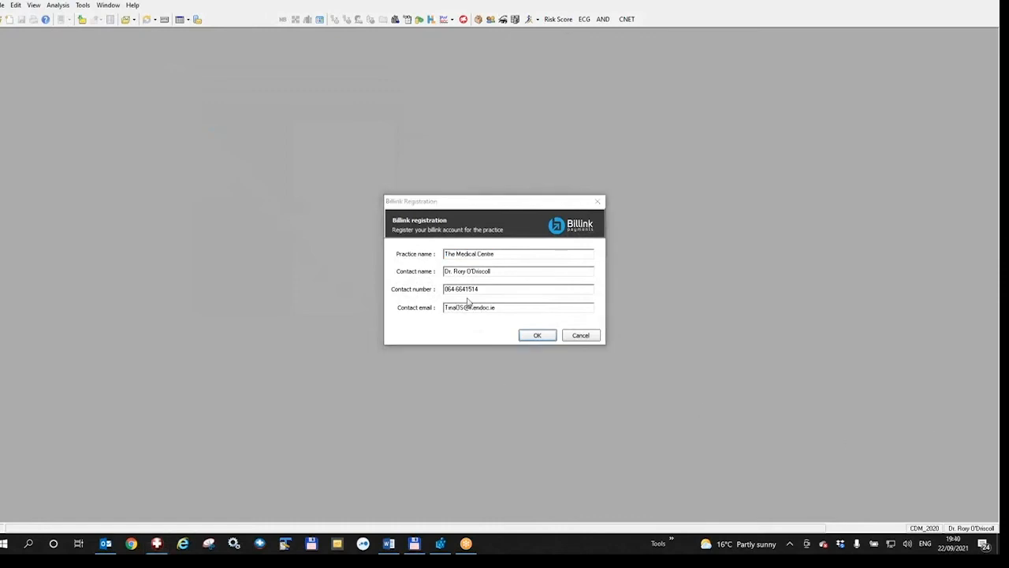
- Confirm the Billink registration and reach the Practice Details page, prefilled as Sole Trader
click(539, 336)
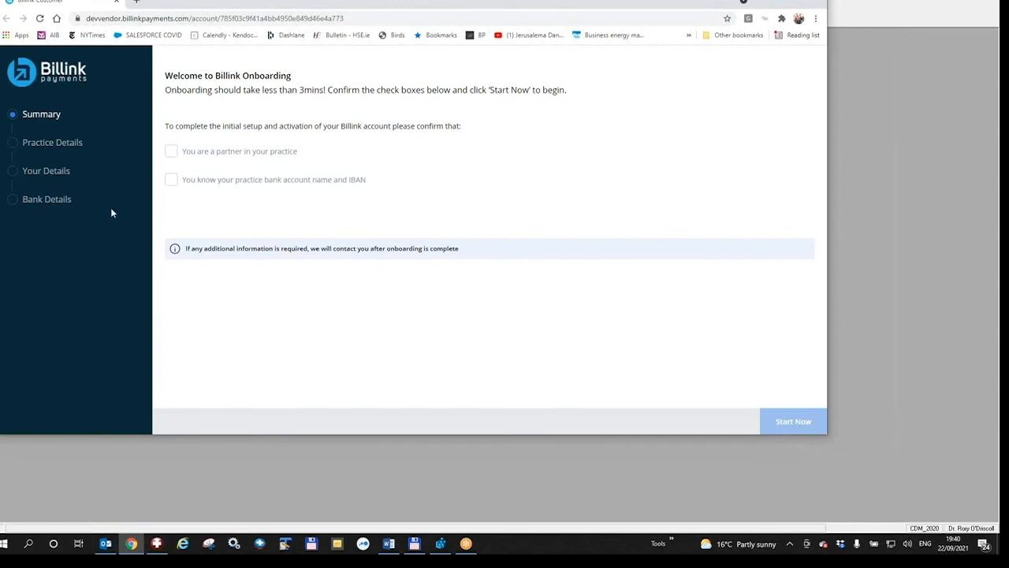
mouse_move(802, 428)
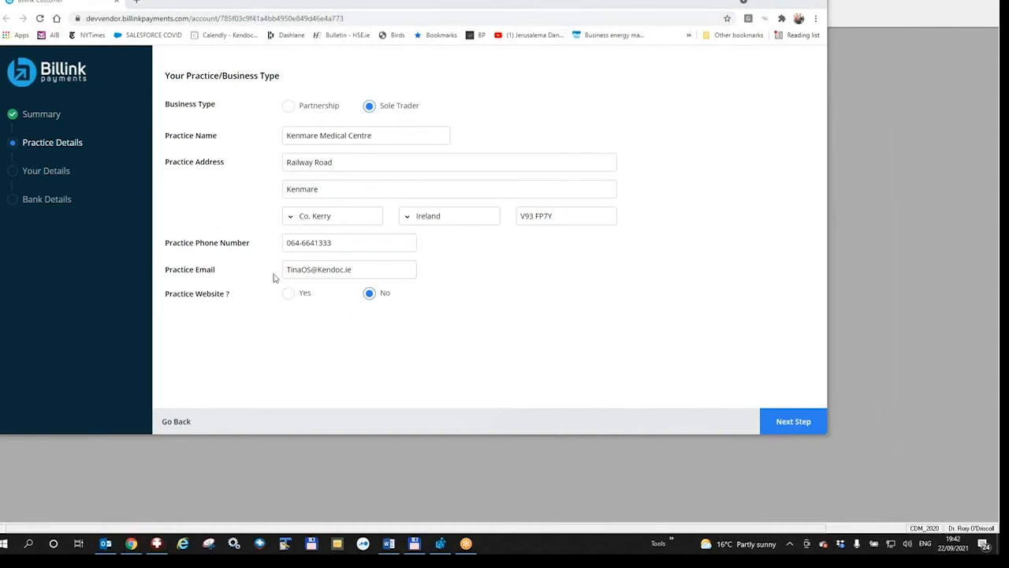
- Check the owner's personal and home address details and advance to Bank Details
click(794, 422)
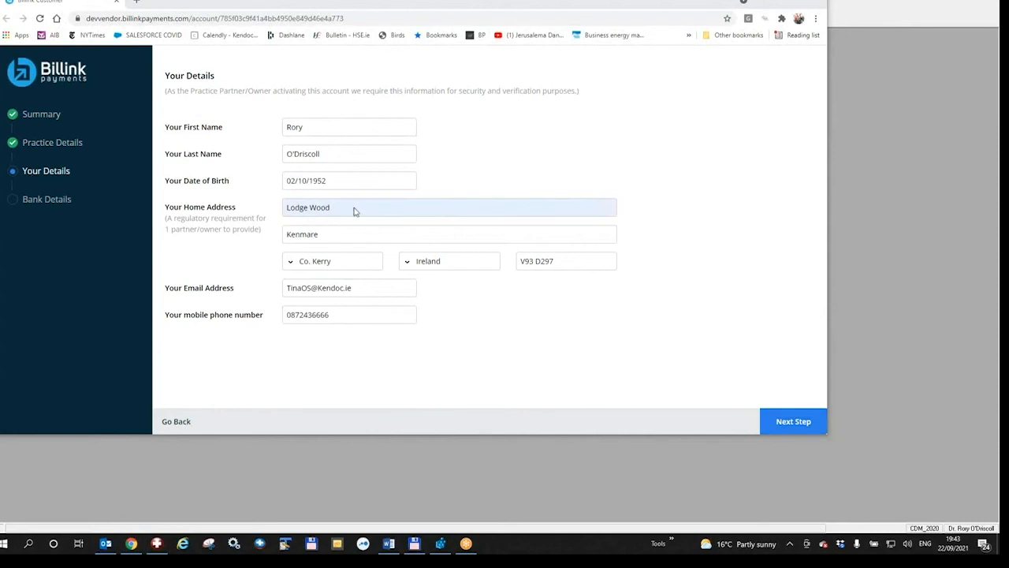
click(367, 293)
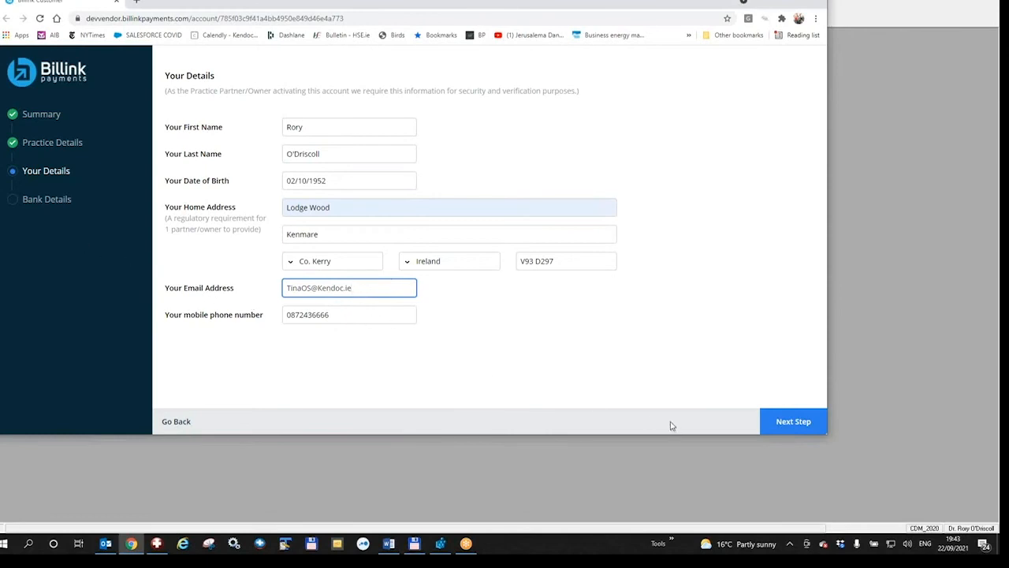
click(795, 423)
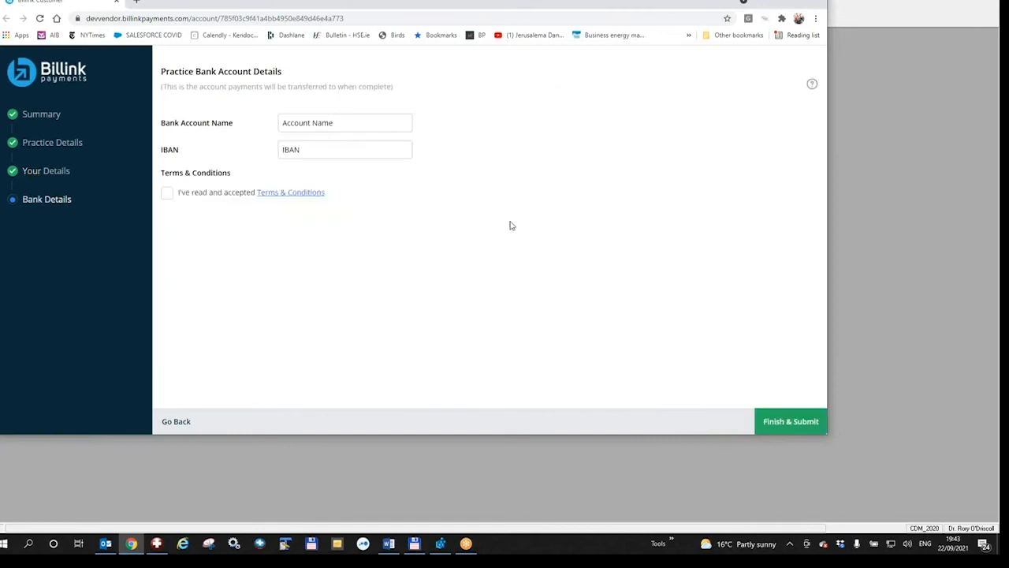
- Autofill the saved bank account name and IBAN, accept the terms, and submit onboarding
click(329, 122)
click(324, 147)
click(315, 150)
click(316, 175)
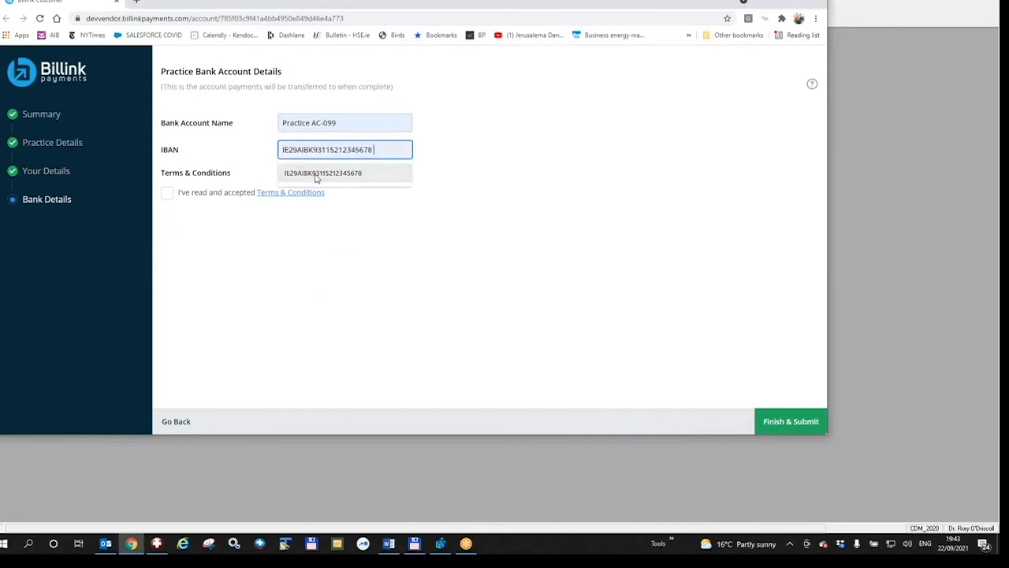
click(167, 194)
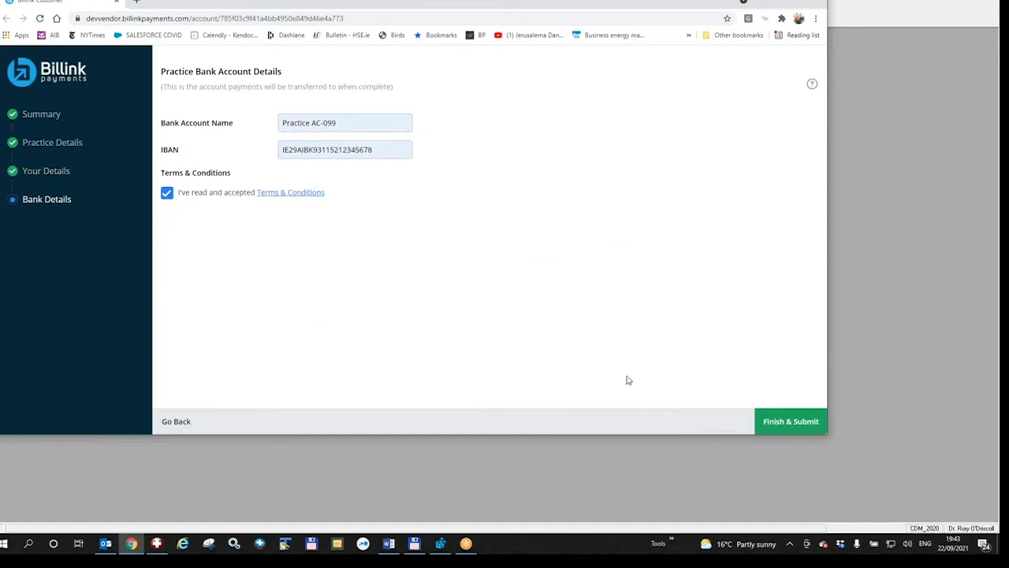
click(792, 425)
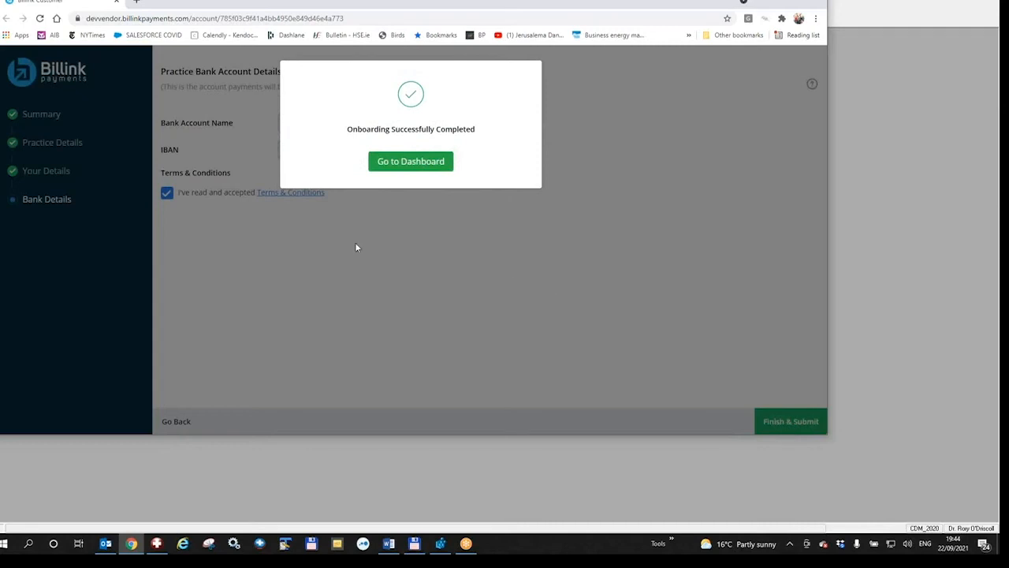
- Open the Verified practice's Billink dashboard with payment summary, reminders and SMS settings
click(410, 163)
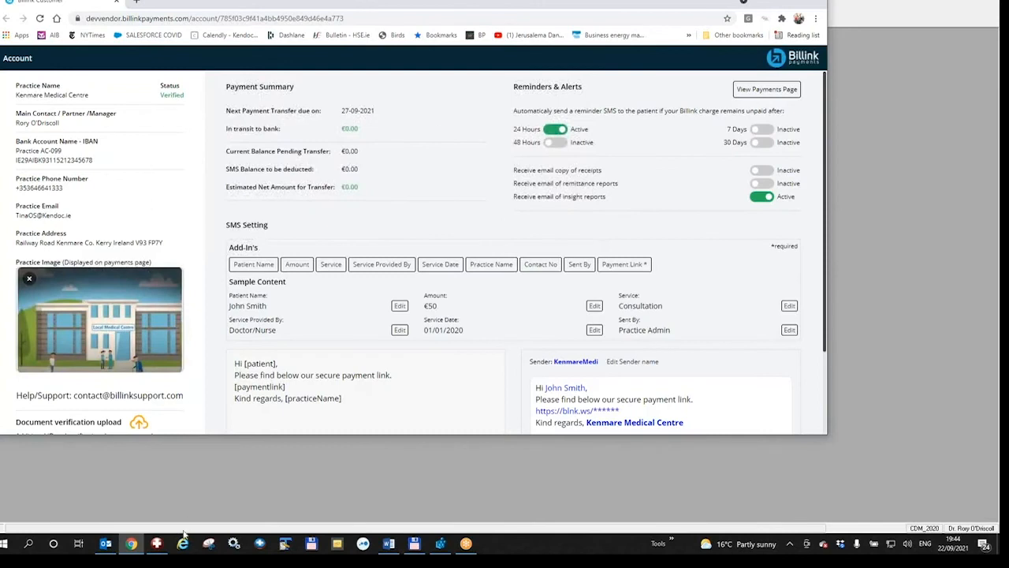
click(157, 544)
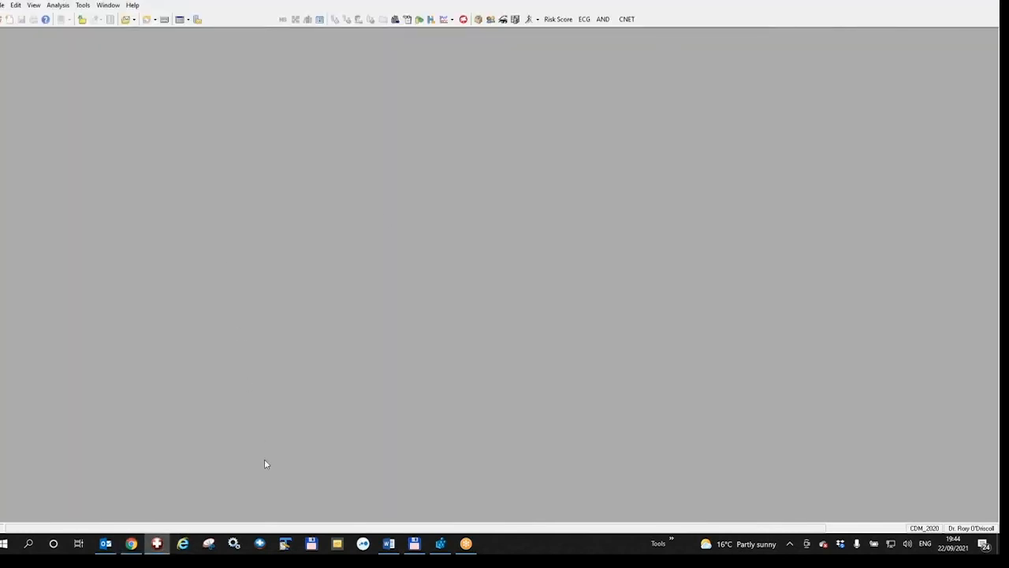
click(131, 543)
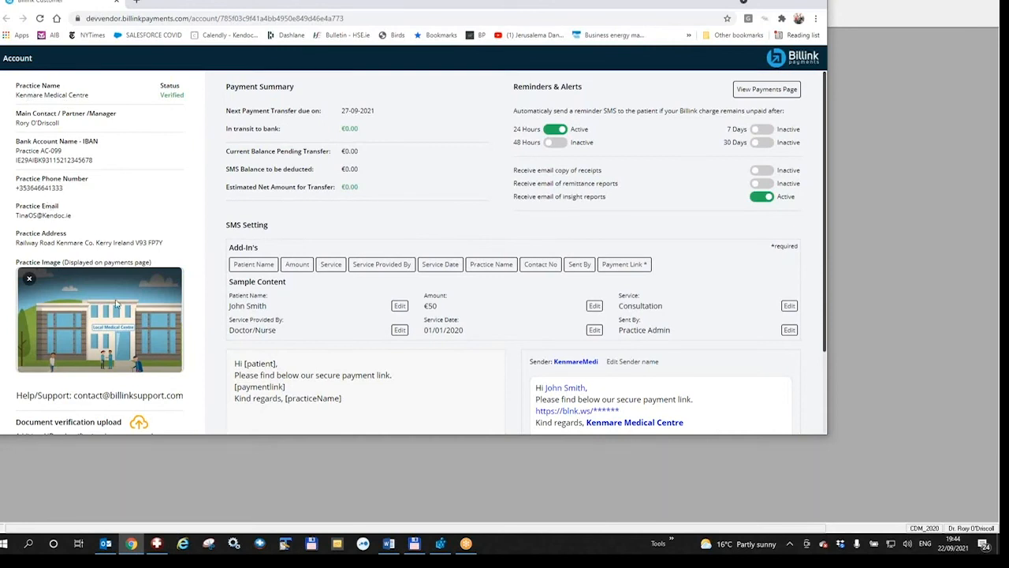
- Replace the SMS reminder template with the BIC fee message, previewing 305 characters (5 SMS)
drag(233, 363, 350, 401)
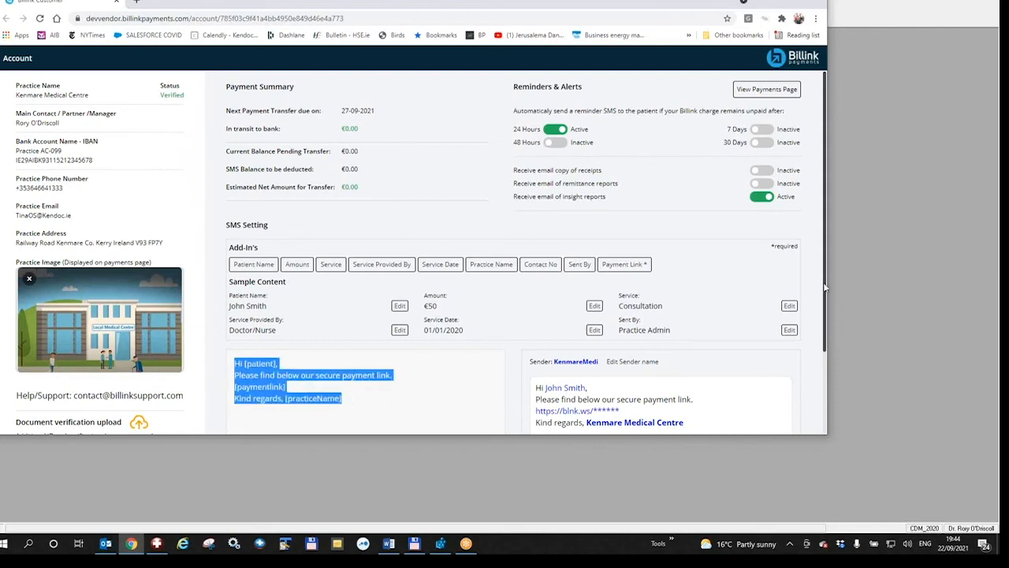
scroll(825, 291, down, 1)
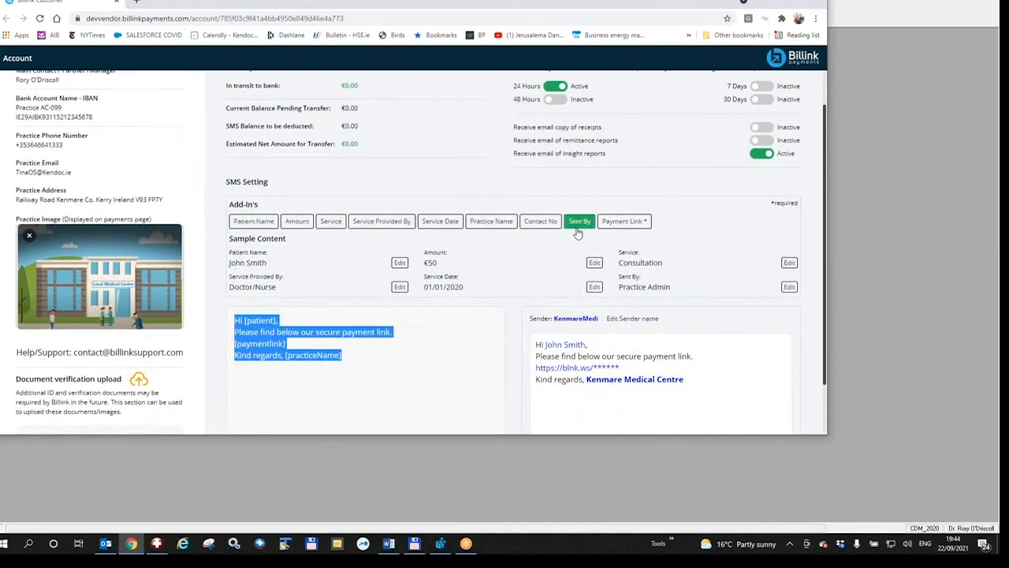
click(912, 443)
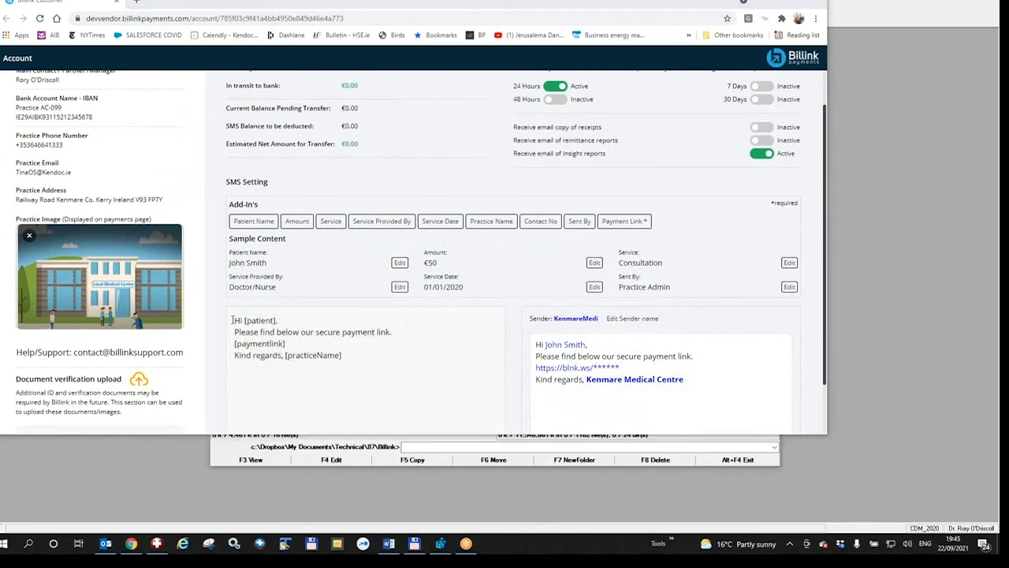
drag(232, 320, 394, 356)
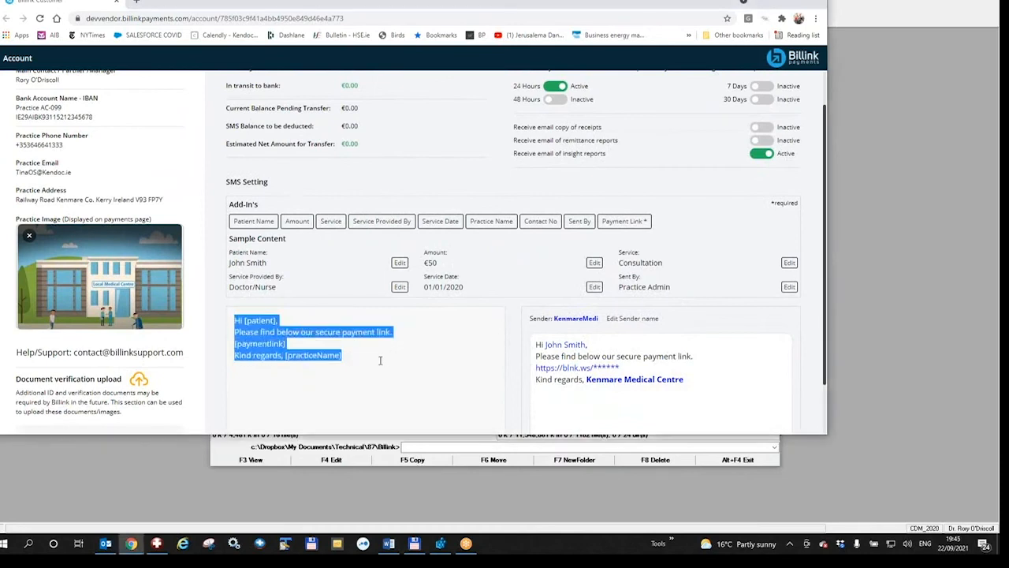
key(ctrl+v)
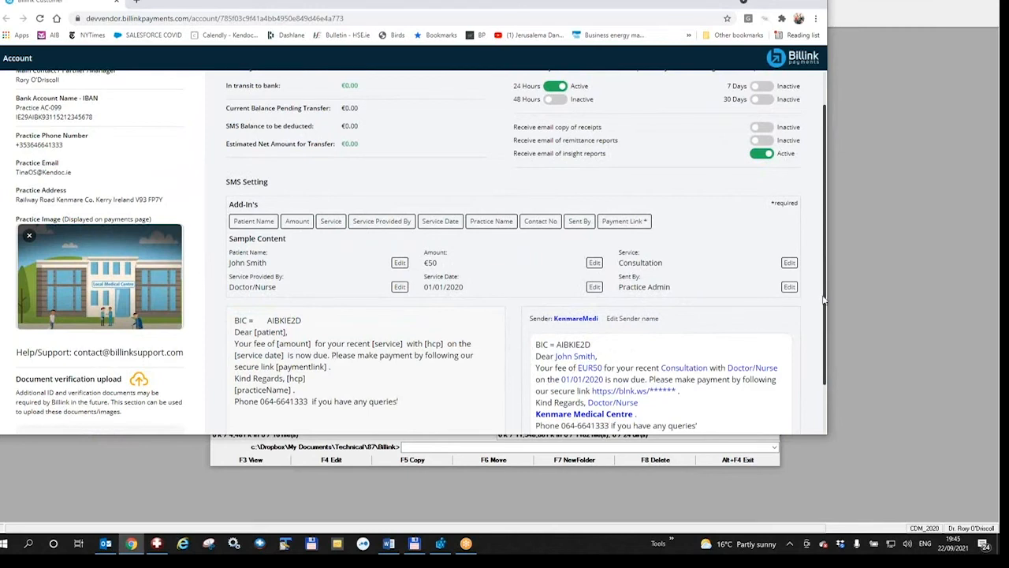
drag(823, 300, 826, 334)
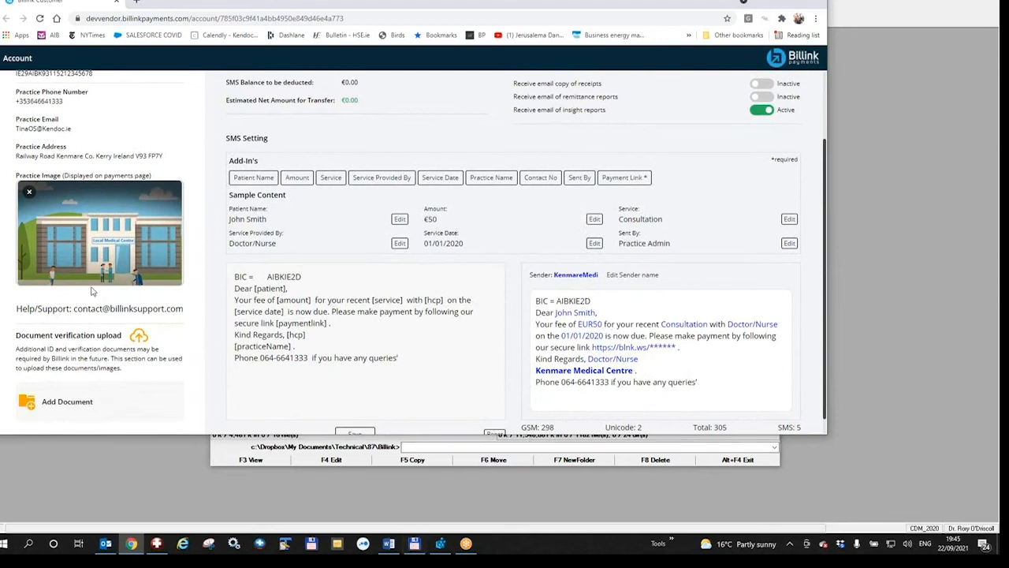
click(415, 543)
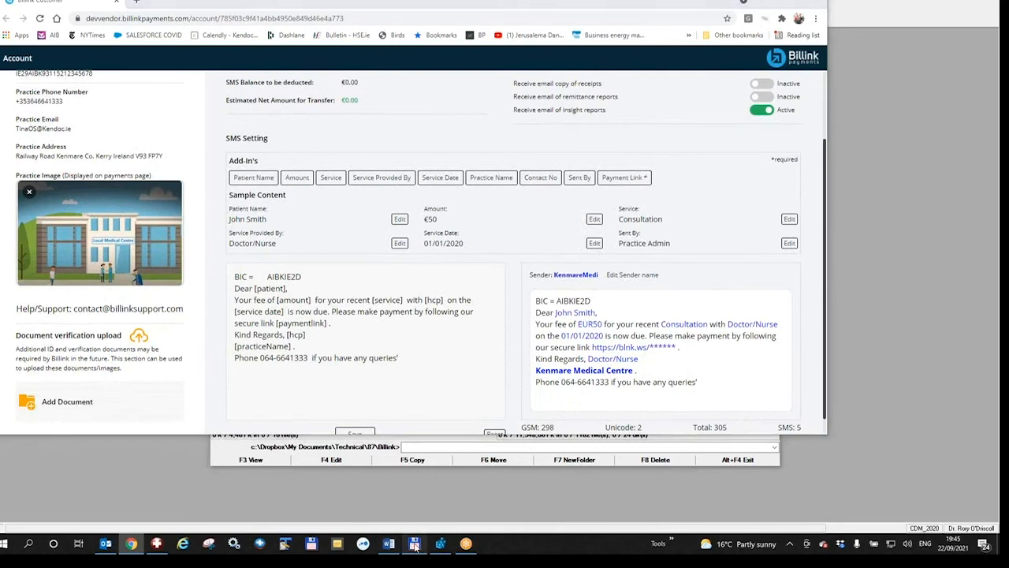
- Set PCC.jpg as the Practice Image, save, and close the browser and file manager
drag(234, 273, 132, 260)
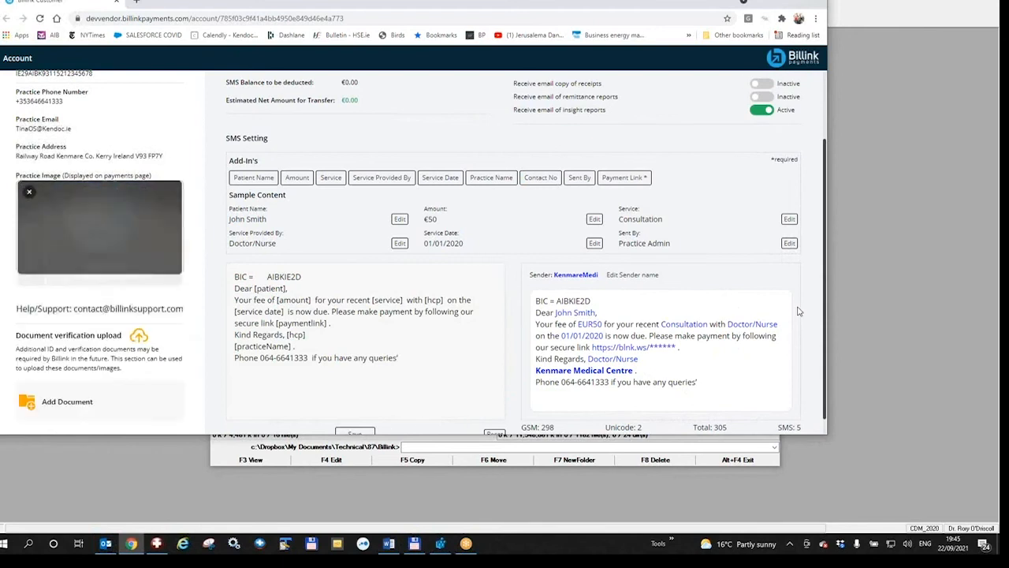
scroll(826, 294, down, 1)
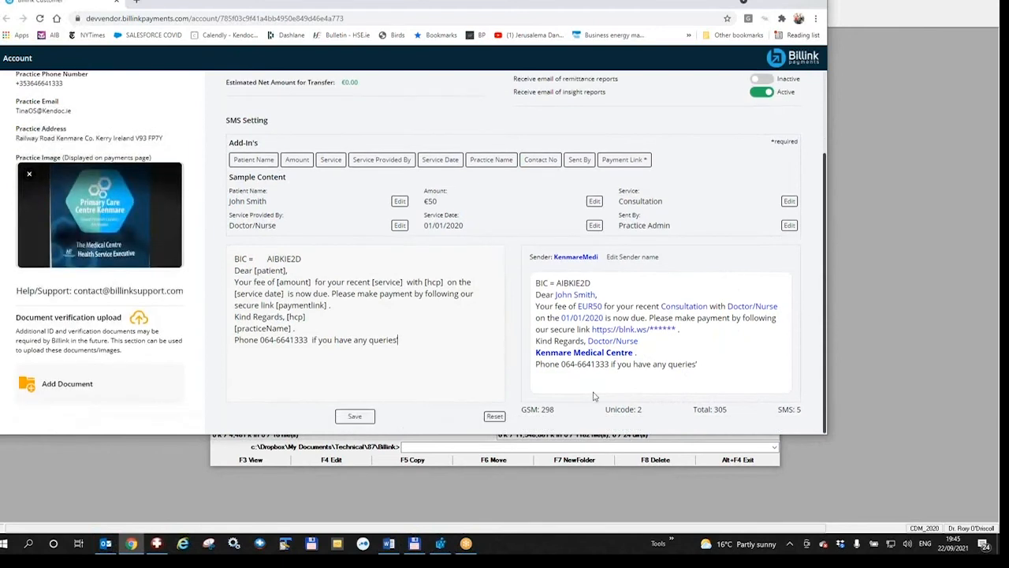
click(366, 419)
click(821, 2)
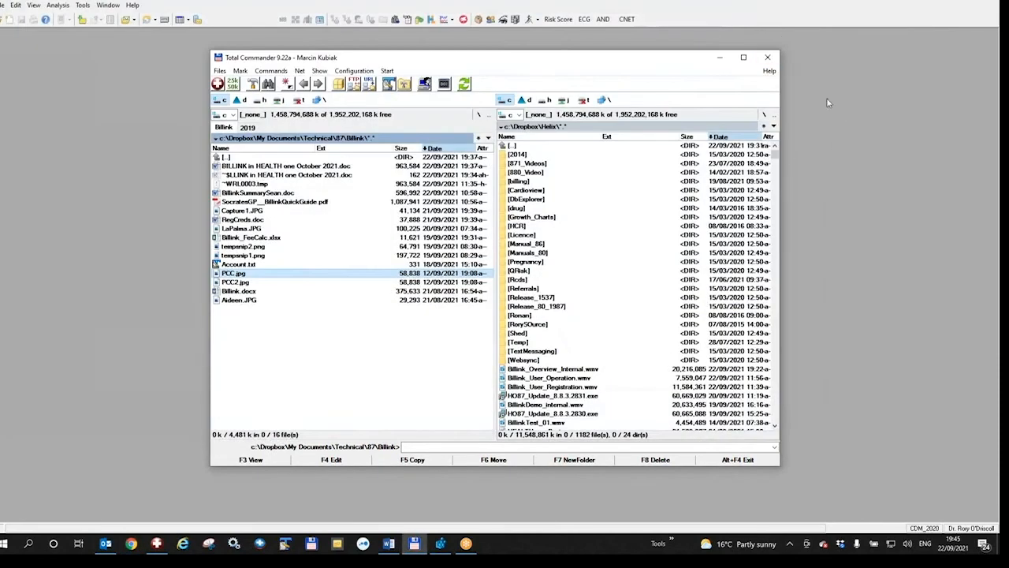
click(718, 61)
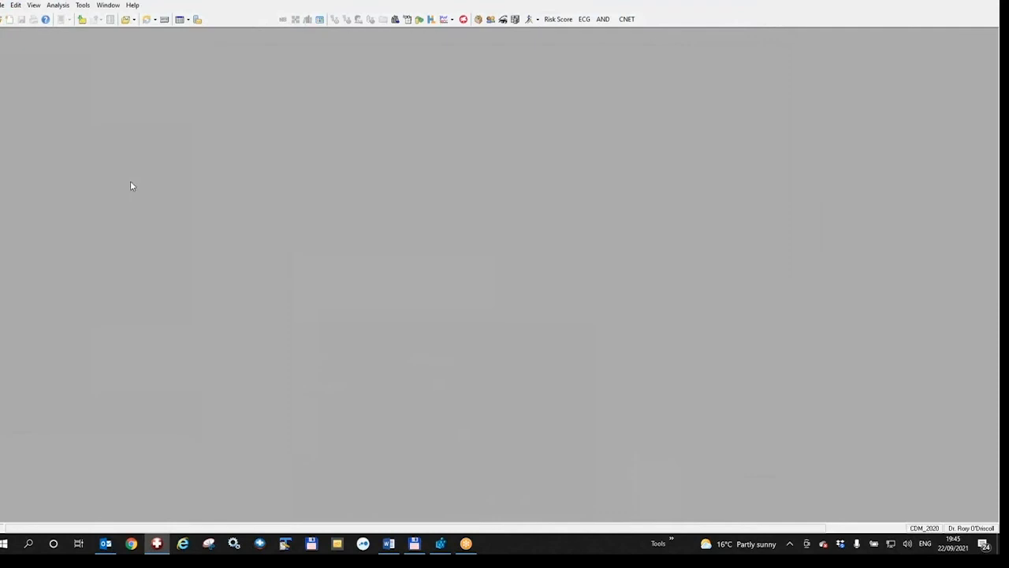
- Launch the Billink portal via Tools > Billink > Portal to show the account dashboard
click(82, 5)
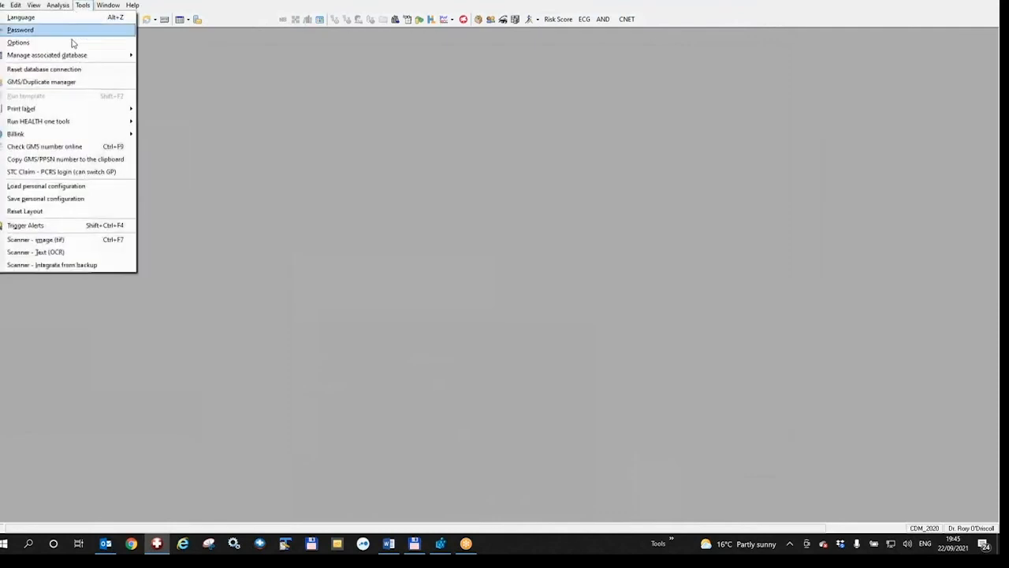
mouse_move(89, 135)
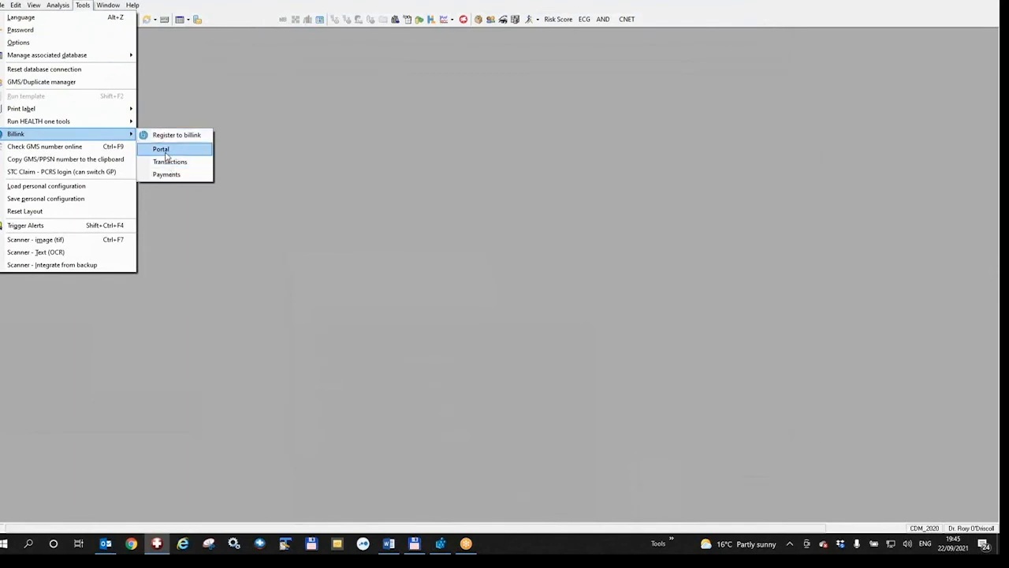
click(162, 149)
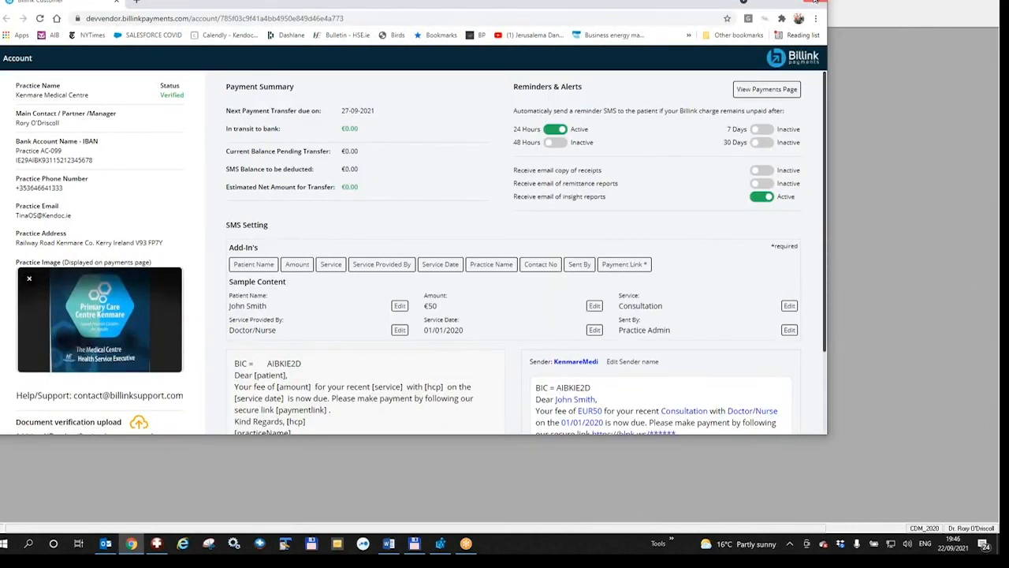
- Close the Billink portal browser window to return to the patient's record
click(815, 2)
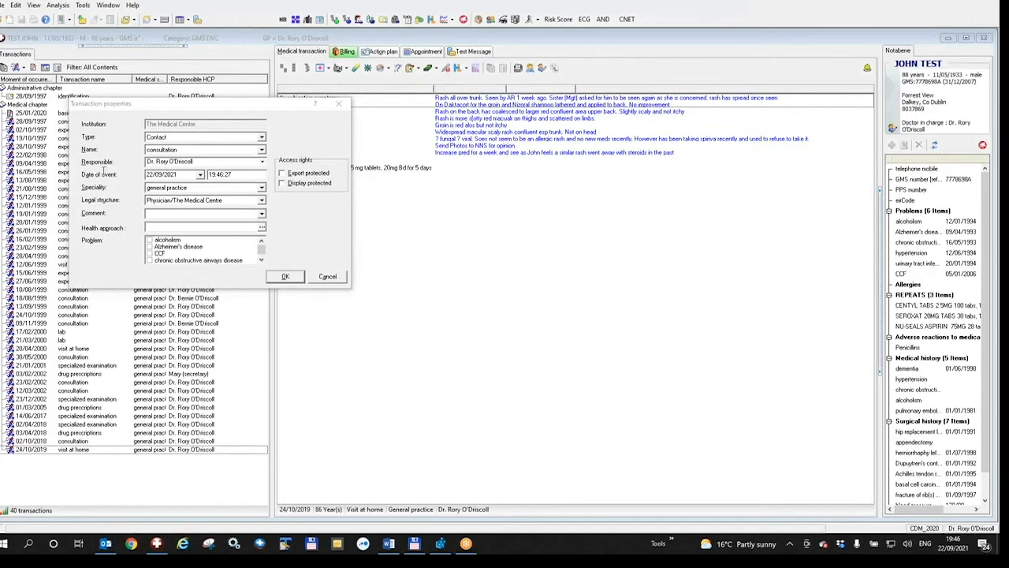
- Add a 'consultation by telephone' transaction dated 22/09/2021 for the patient
click(199, 151)
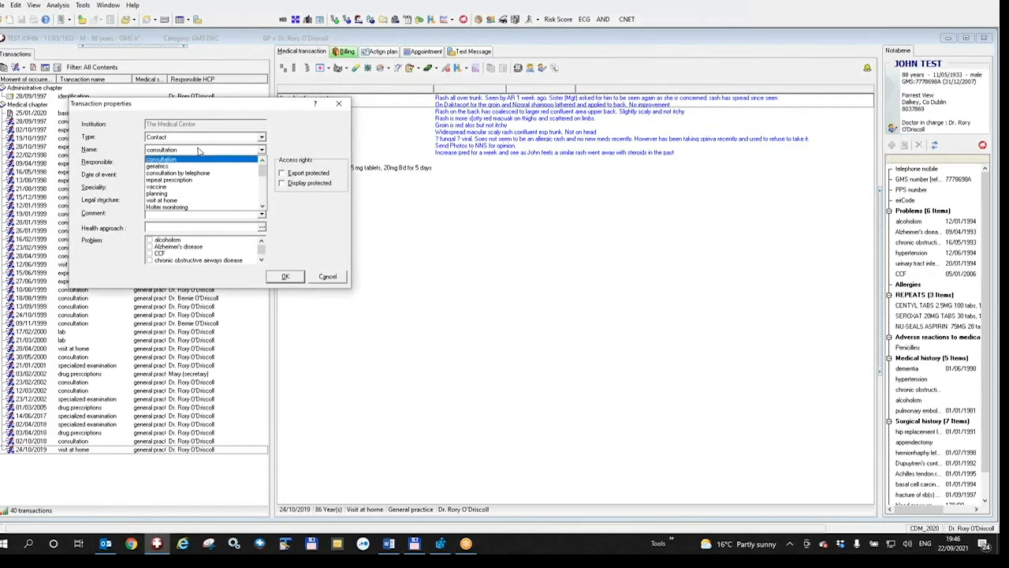
scroll(200, 157, down, 2)
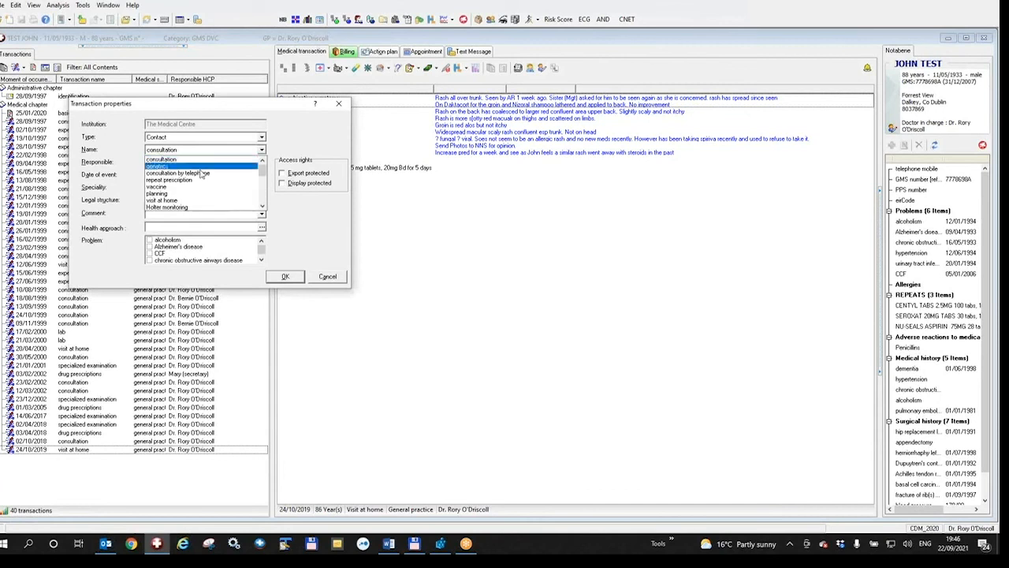
click(200, 177)
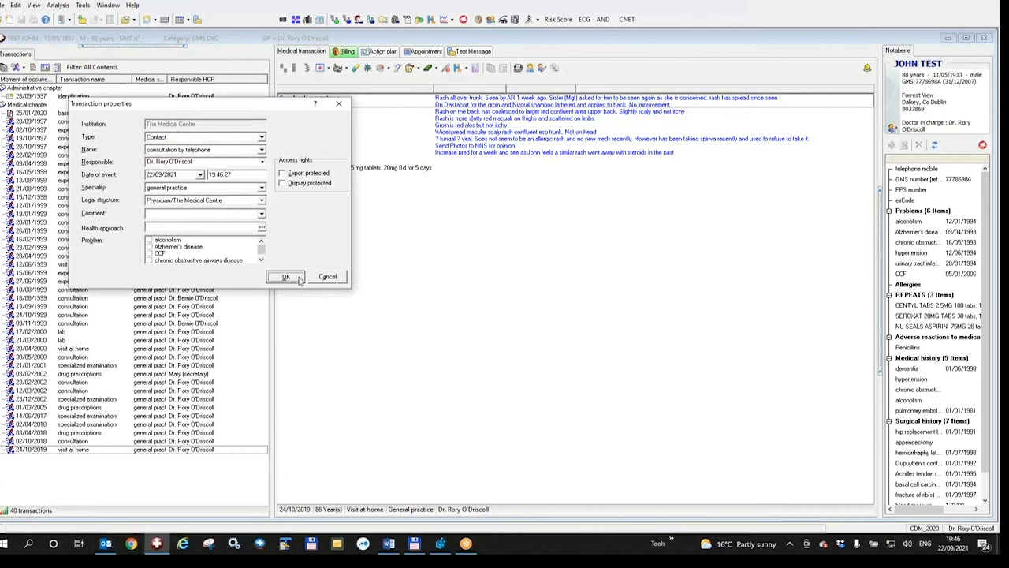
click(286, 276)
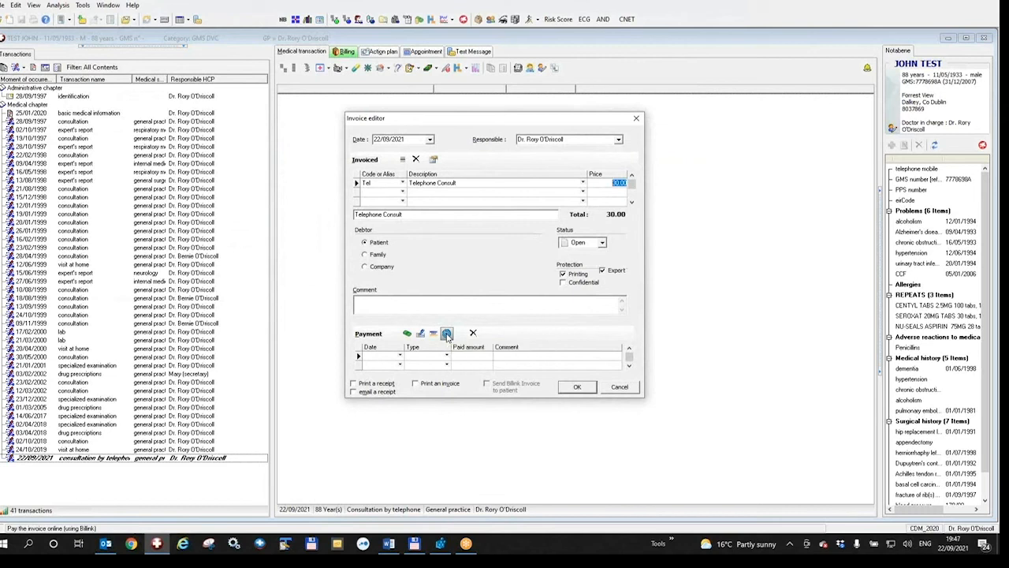
- Draft a Billink payment with the patient's phone number in the invoice, then cancel it
click(447, 334)
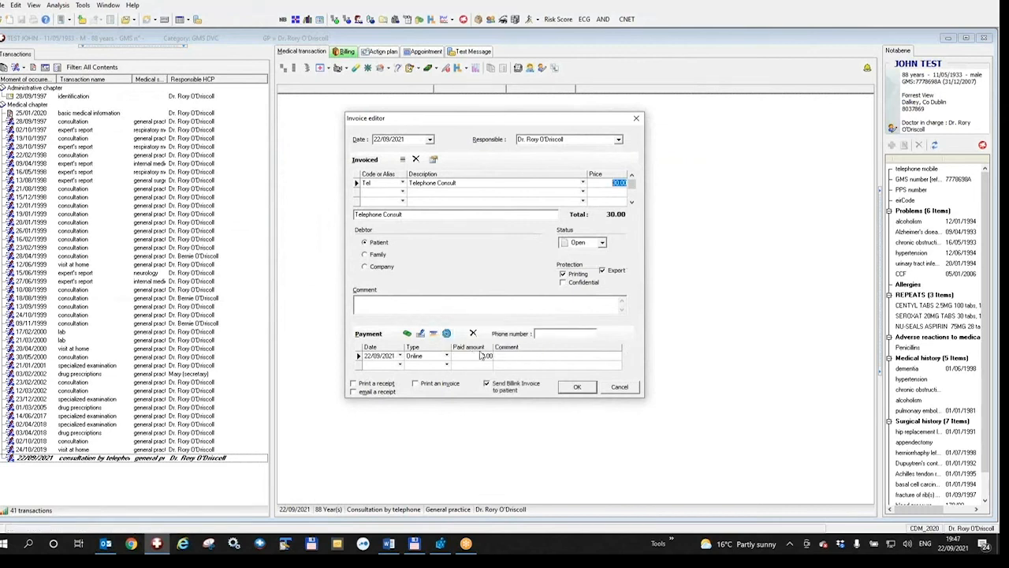
click(543, 333)
click(630, 389)
- Add a 'telephone mobile' detail with the patient's mobile number and note 'This Grannys Phone Number', then validate
key(Home)
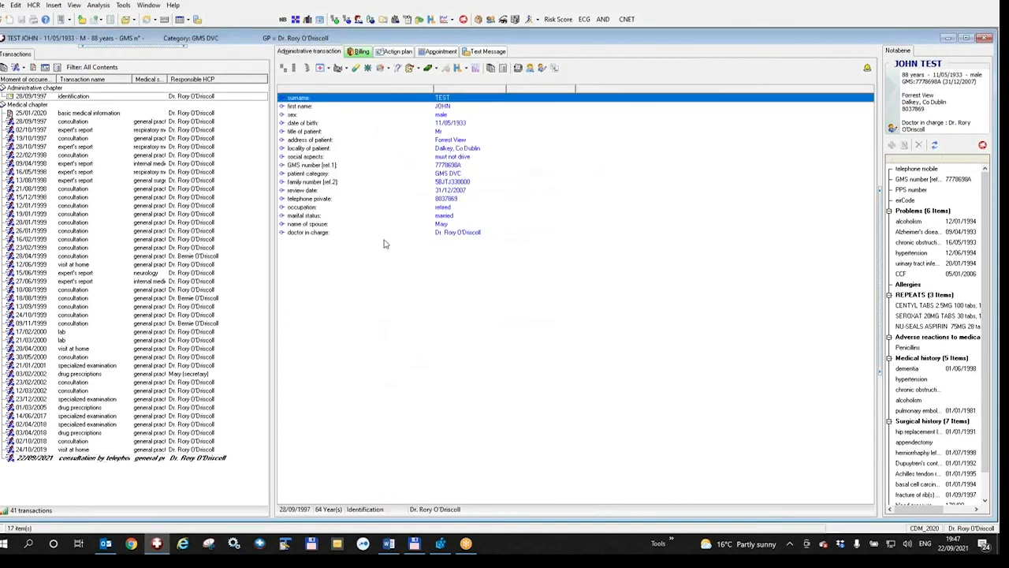
click(384, 237)
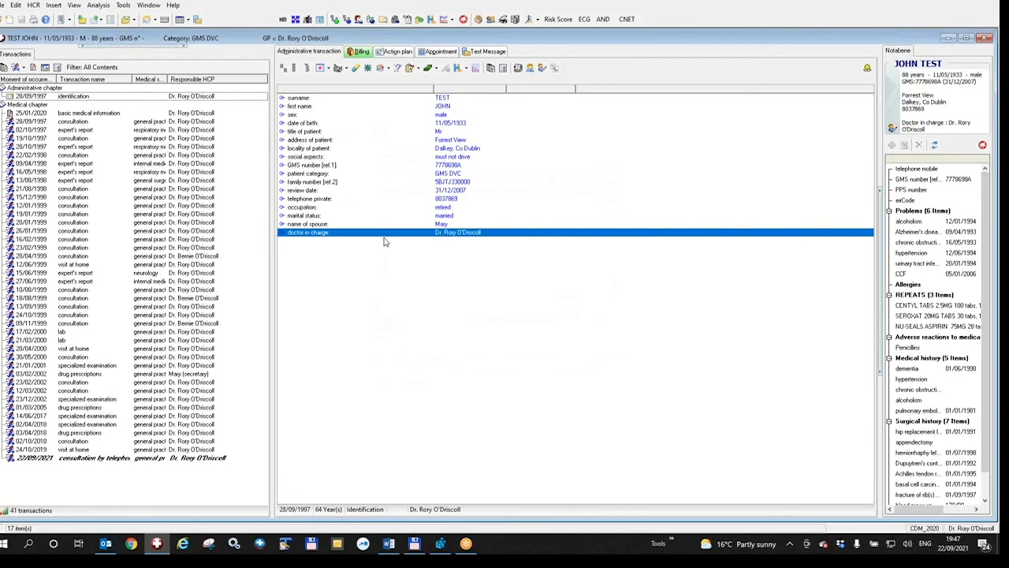
double_click(384, 237)
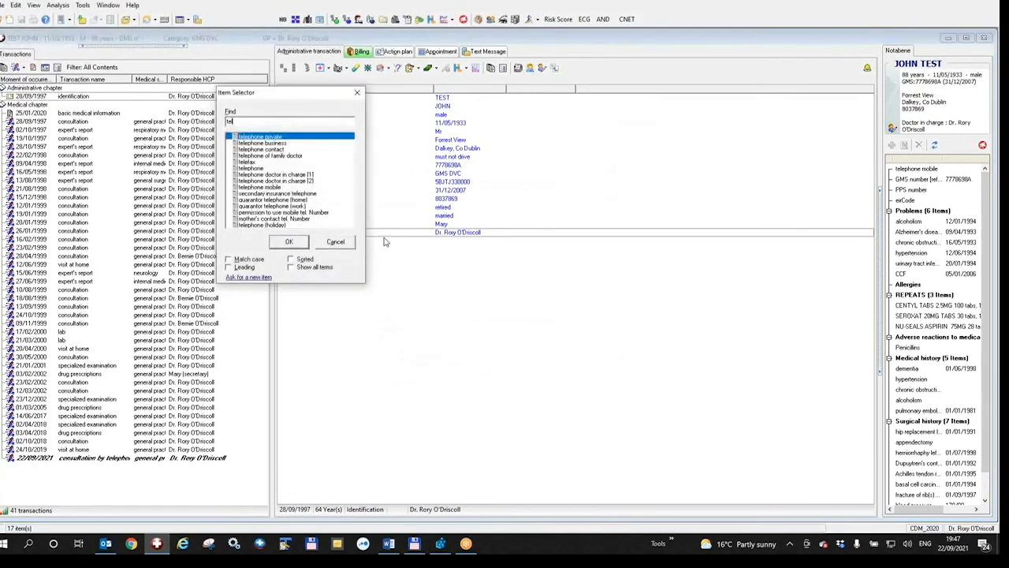
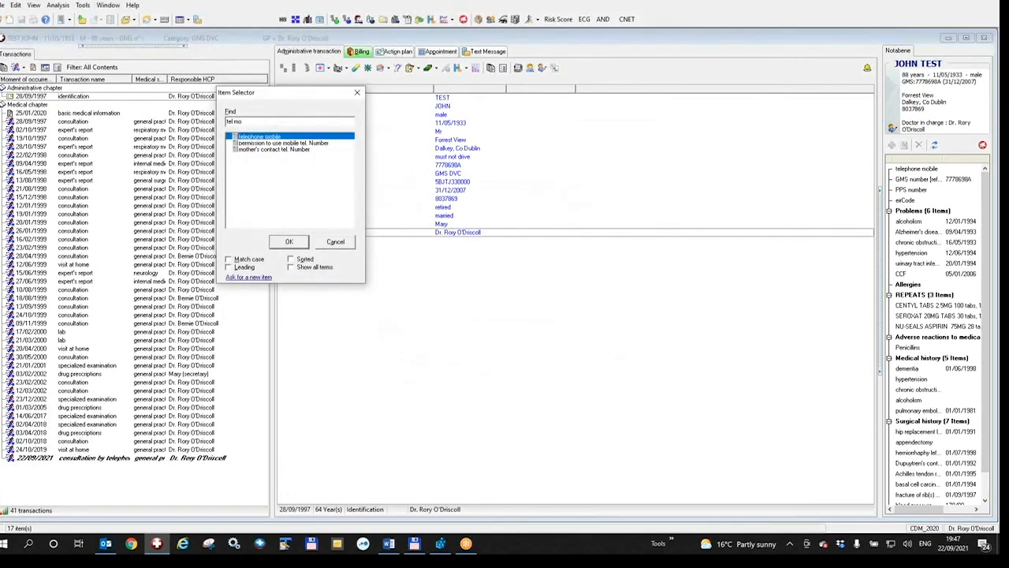
key(Return)
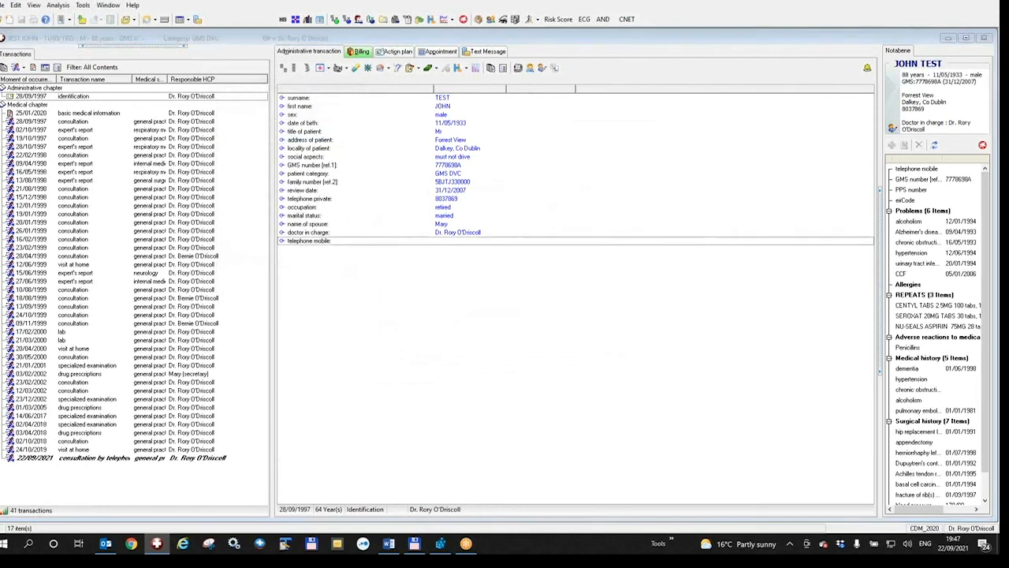
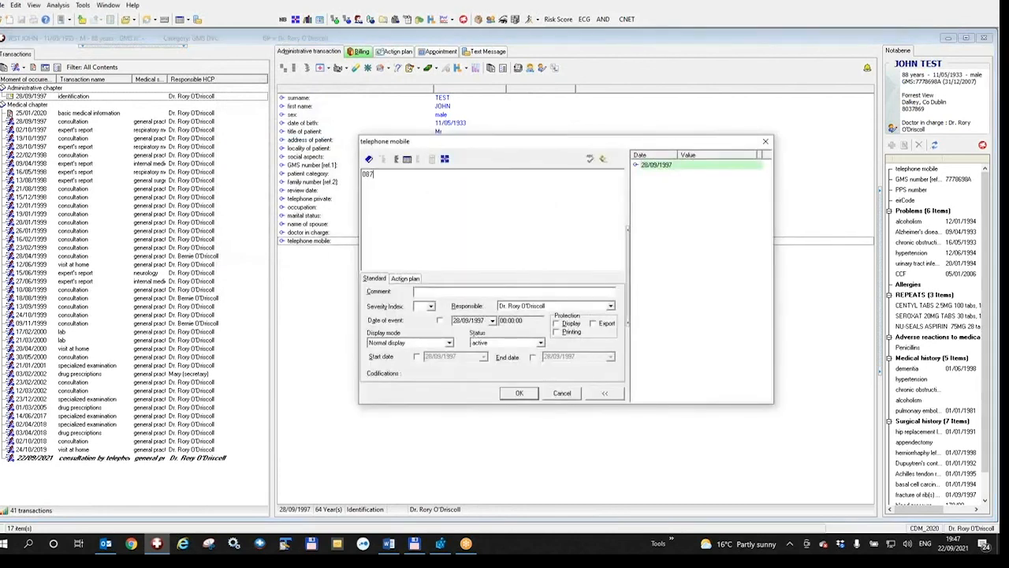
key(Left)
key(Left)
key(Left)
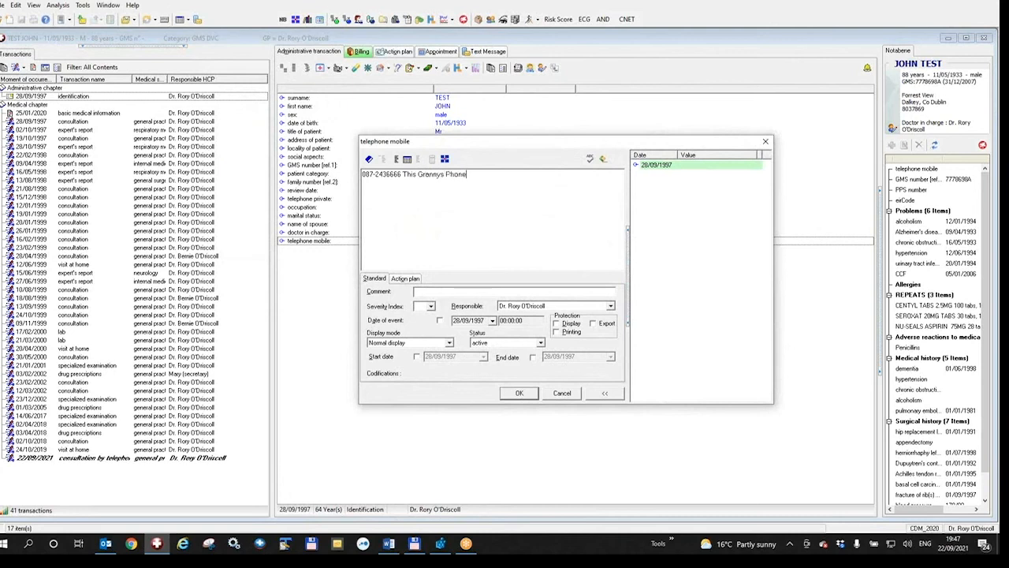
click(519, 394)
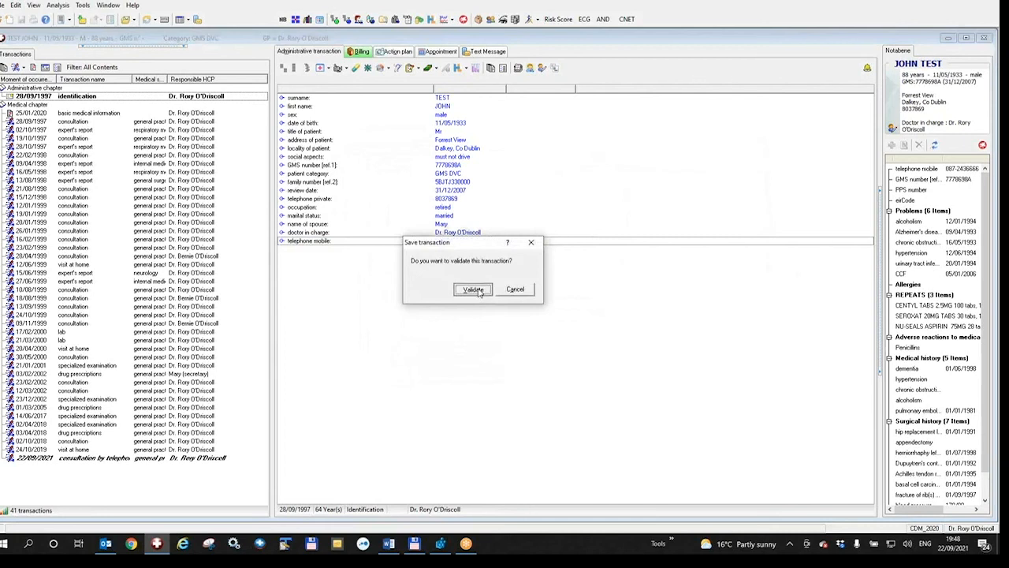
click(473, 290)
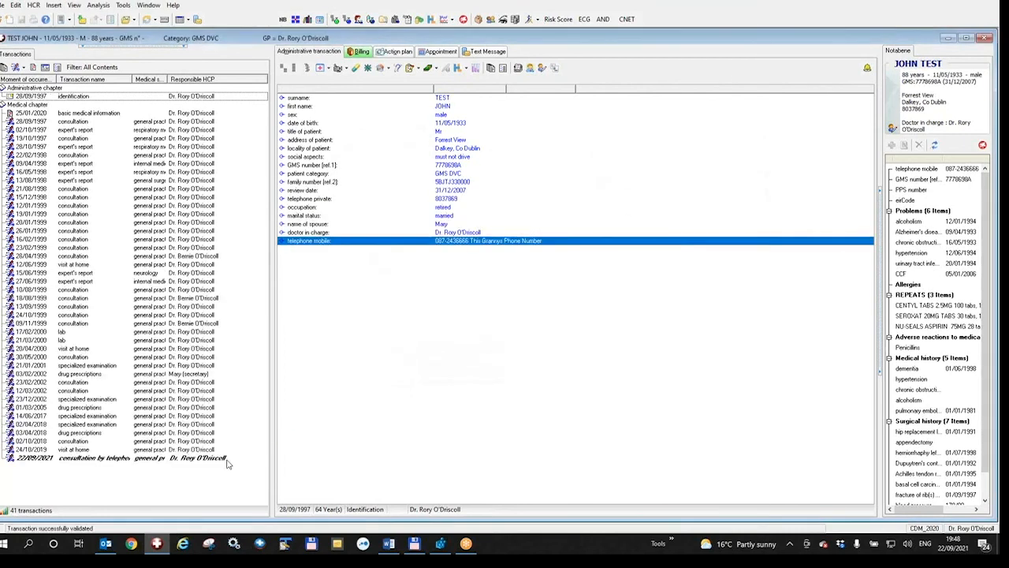
- Start an invoice on the telephone consultation charging Telephone Consult at 30.00
click(226, 458)
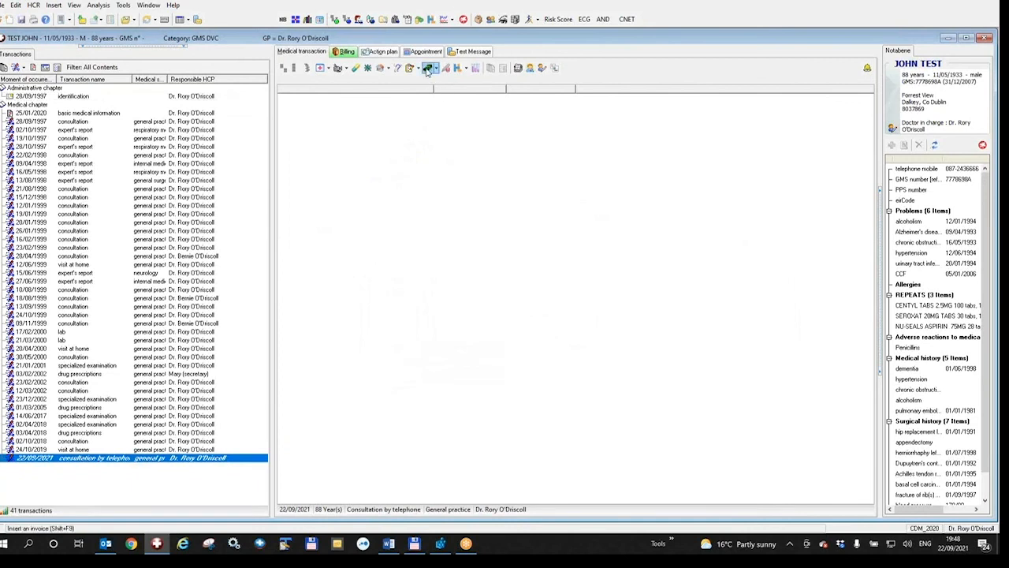
click(428, 68)
text(te)
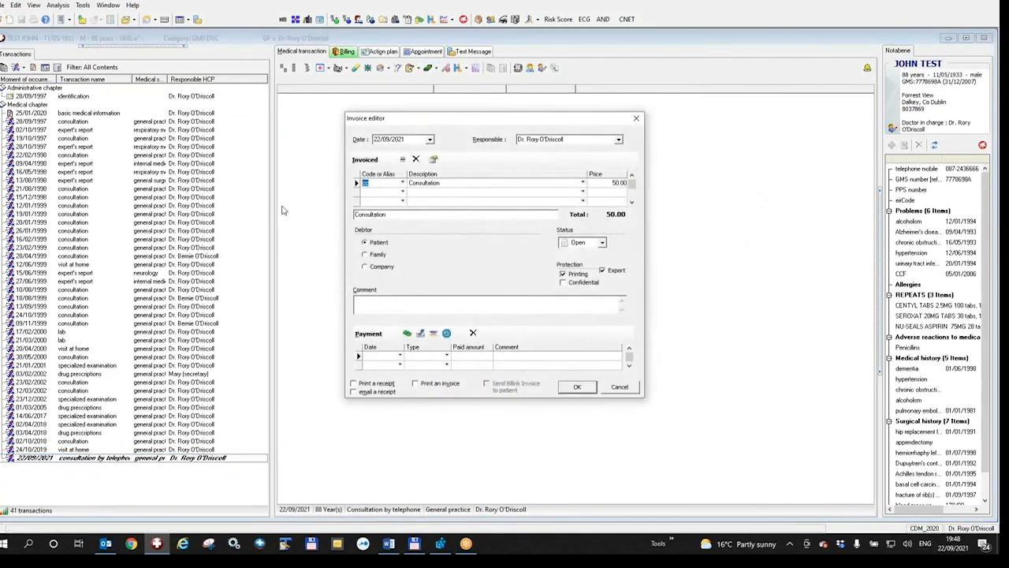
click(419, 195)
- Add a Billink online payment with the patient's phone number, then save and send the invoice
click(446, 333)
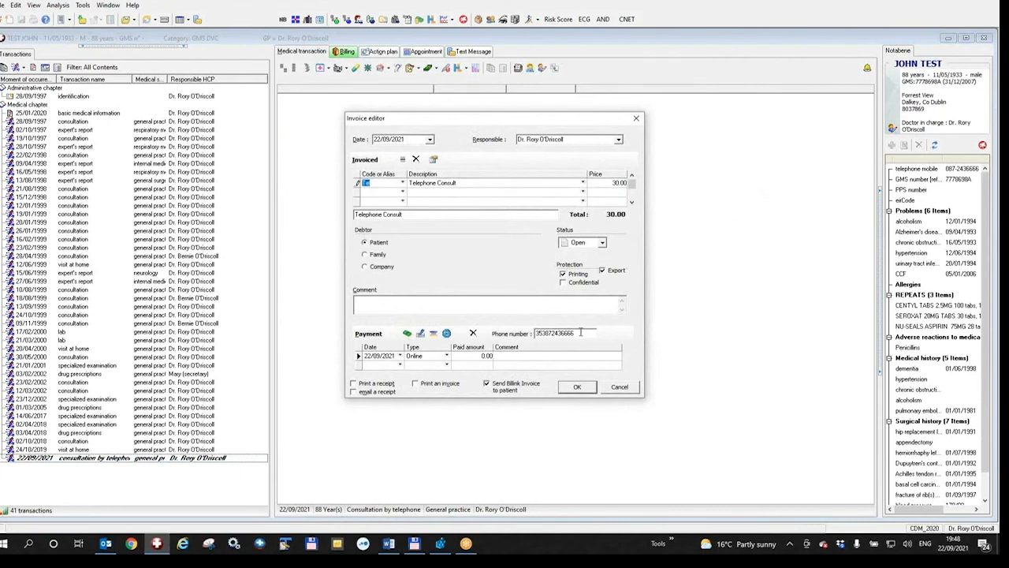
drag(580, 332, 528, 334)
drag(584, 335, 528, 333)
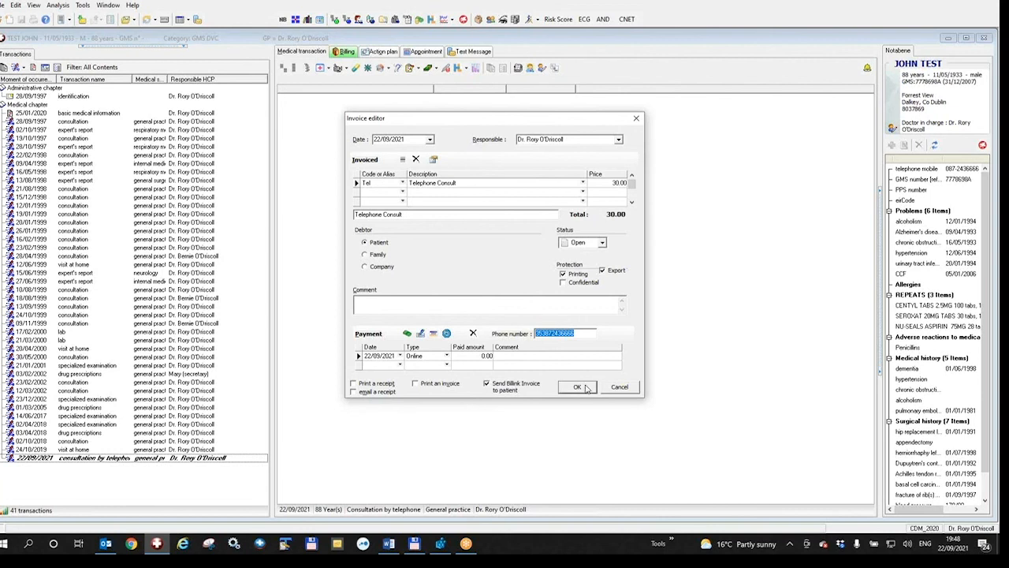
click(578, 386)
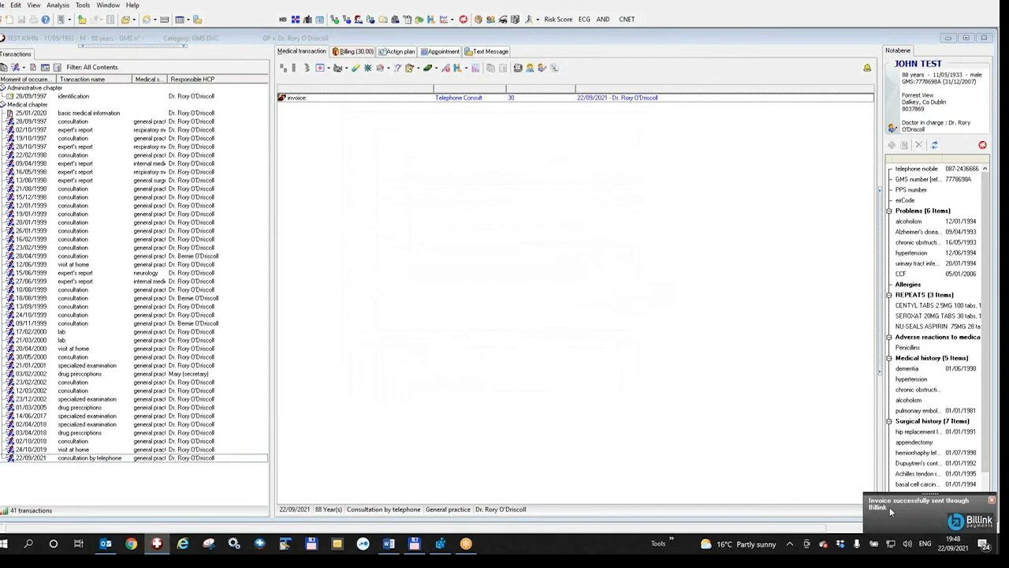
- Dismiss the Billink confirmation, close the patient's record, and show billing queries for today's Telephone Consult bills
click(890, 510)
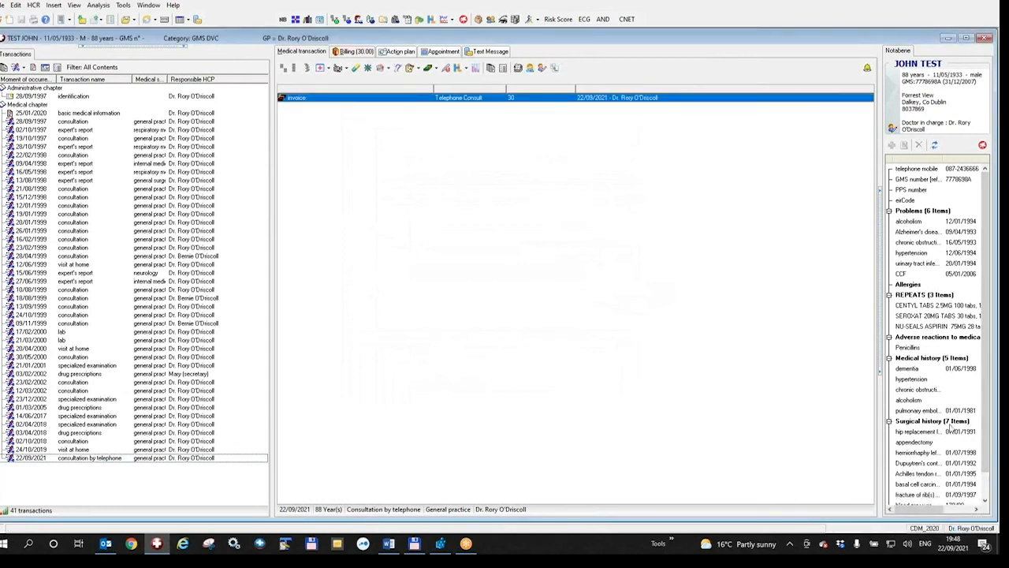
click(883, 441)
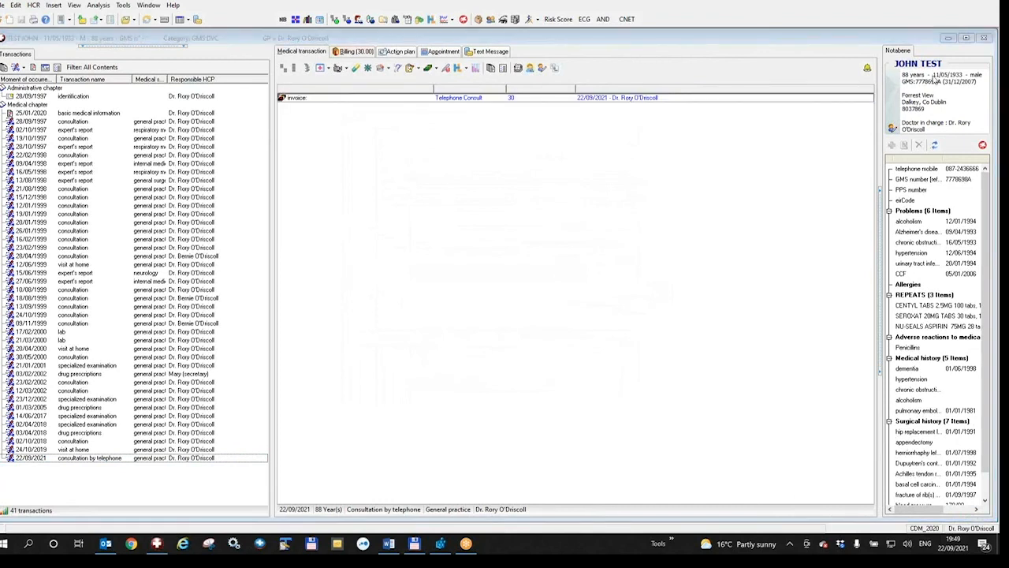
click(984, 39)
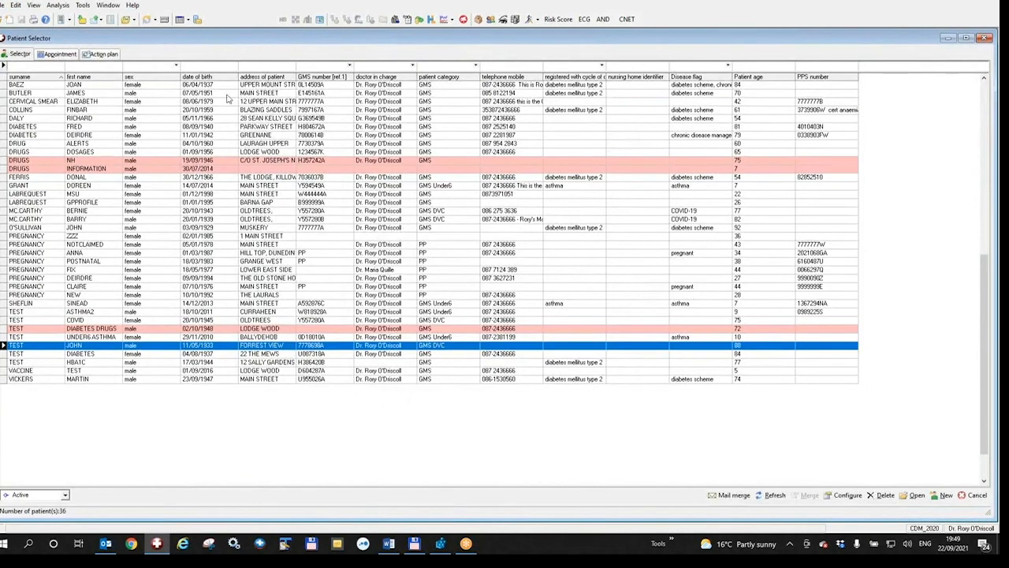
click(420, 20)
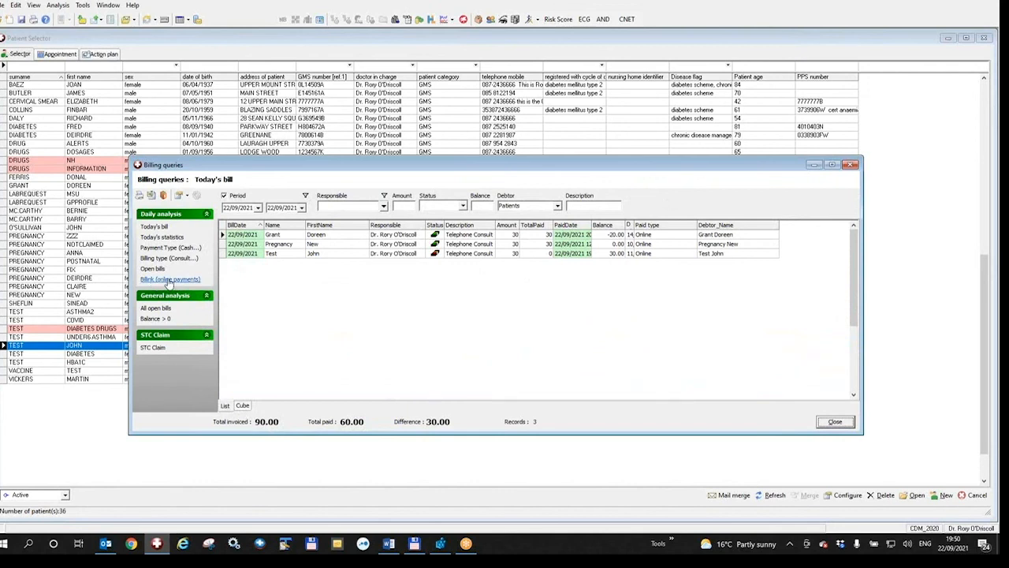
- List Billink online payments, synchronise them, and open the payment link for the unpaid Telephone Consult bill
click(169, 280)
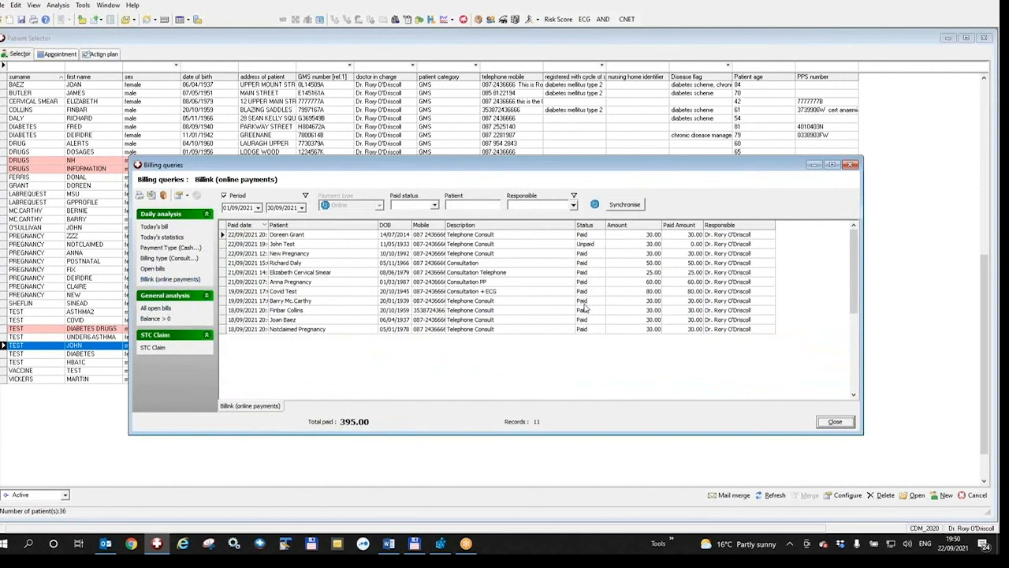
click(591, 246)
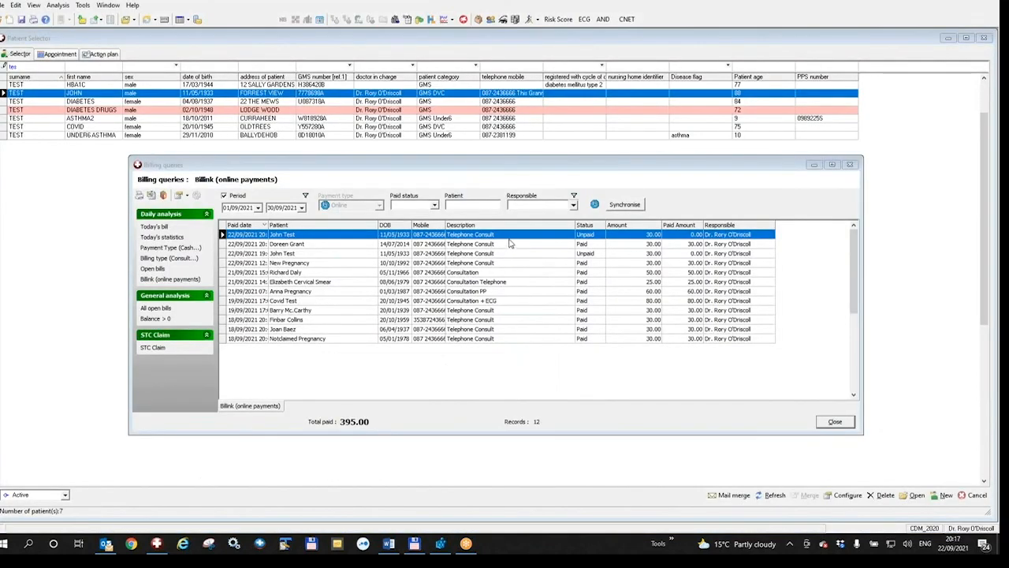
click(622, 206)
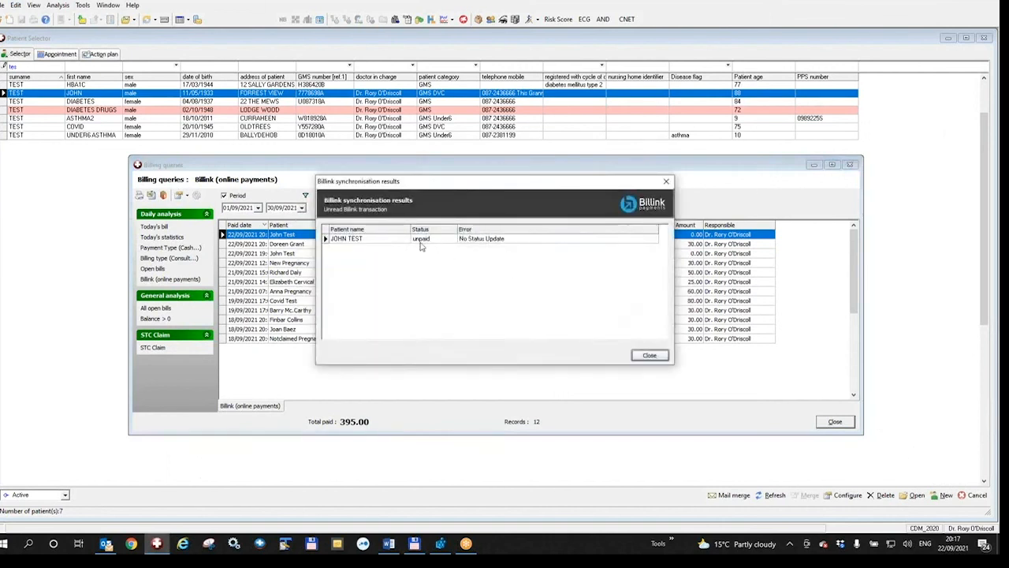
click(649, 356)
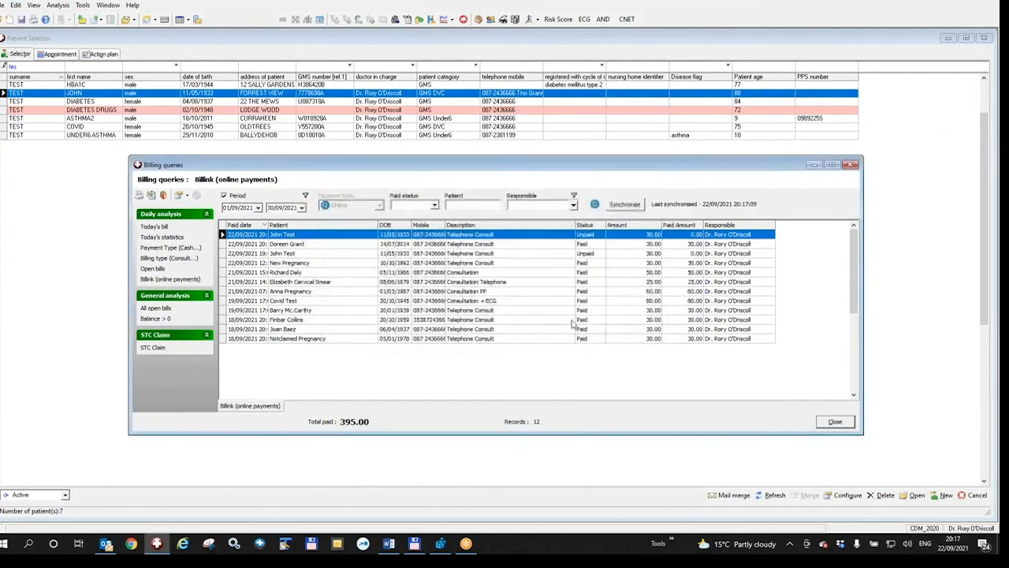
right_click(476, 241)
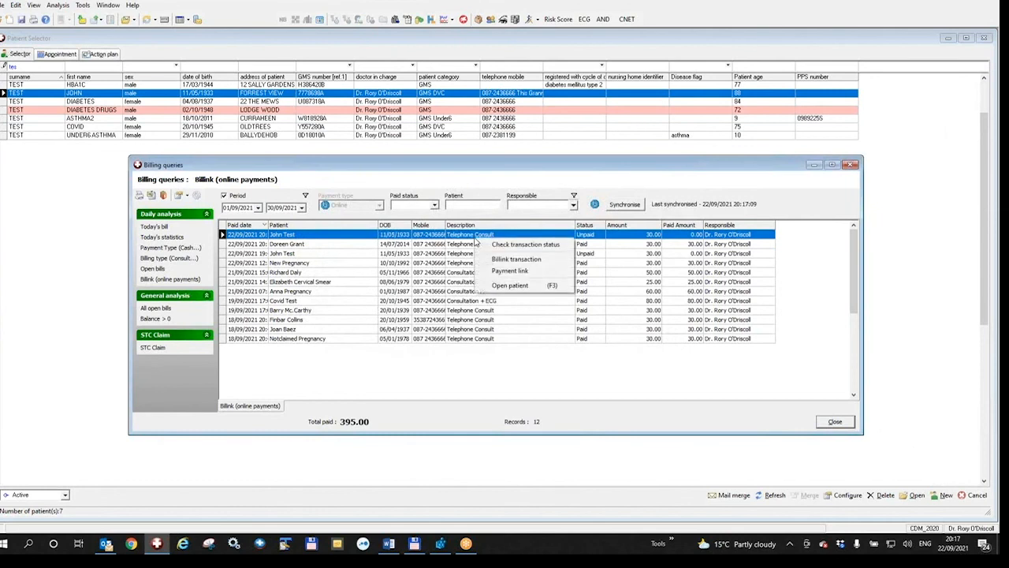
click(510, 272)
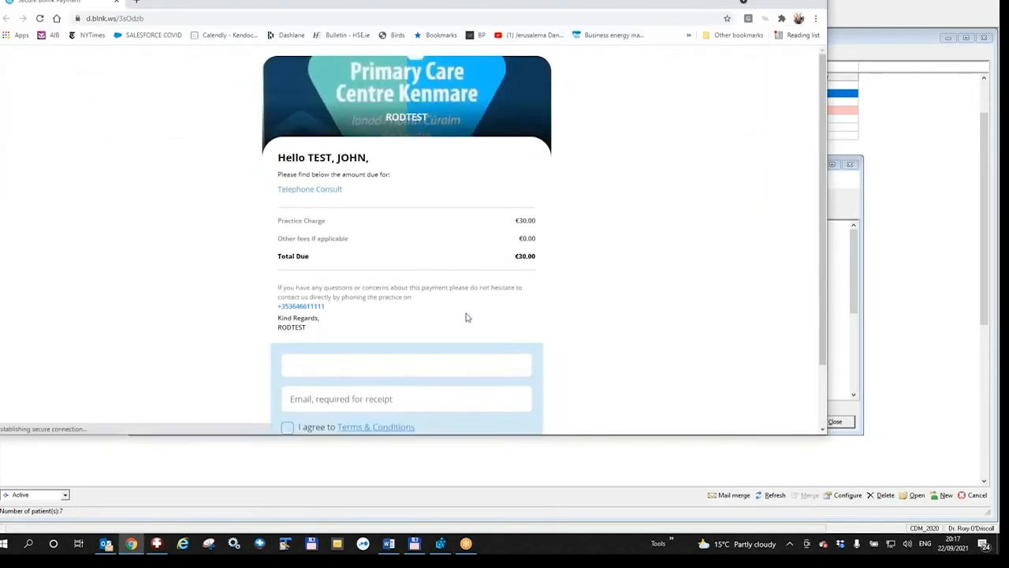
- Enter the test card details, pay €30.00 for the Telephone Consult, and close the confirmation page
click(381, 364)
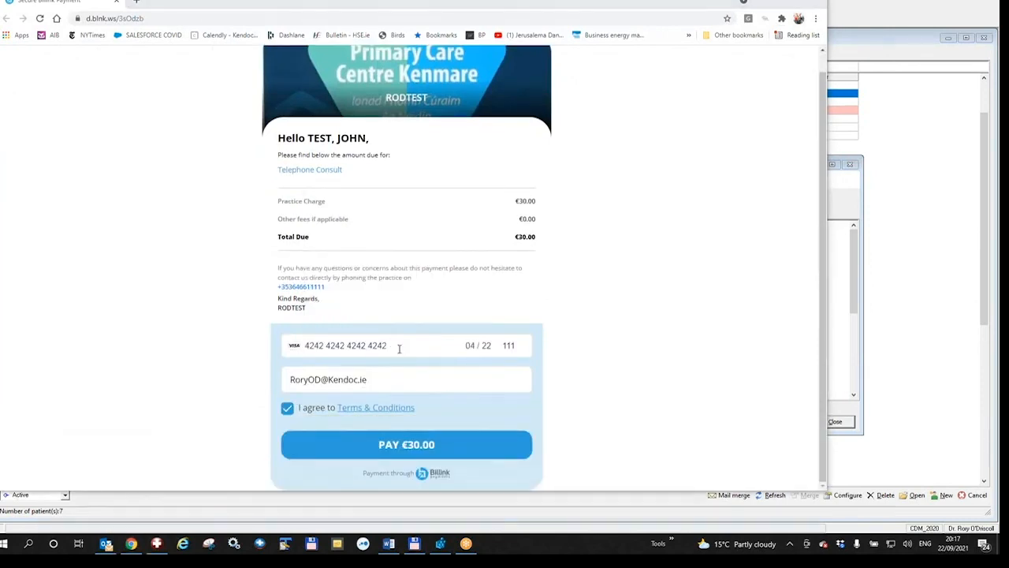
click(396, 448)
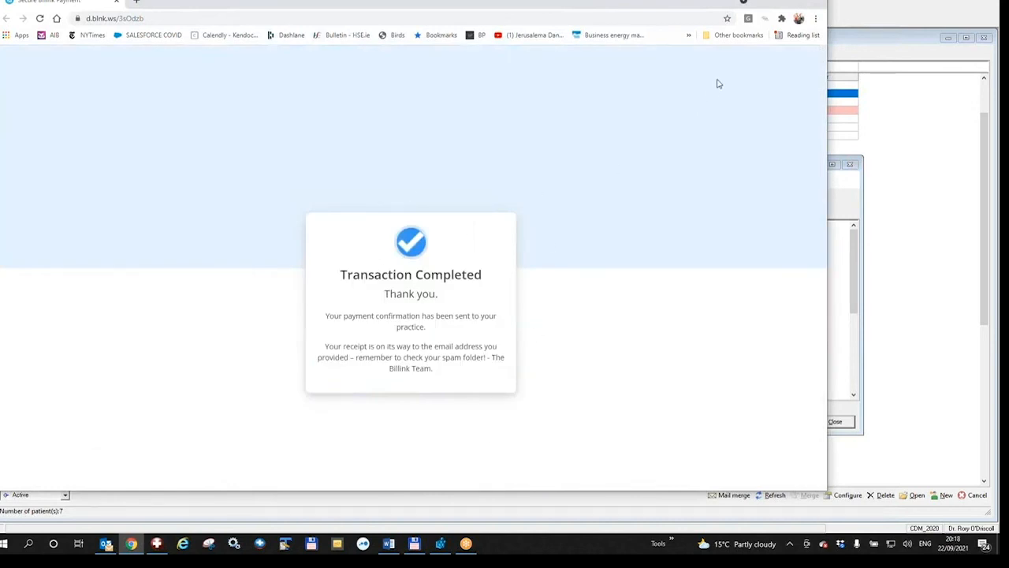
click(818, 4)
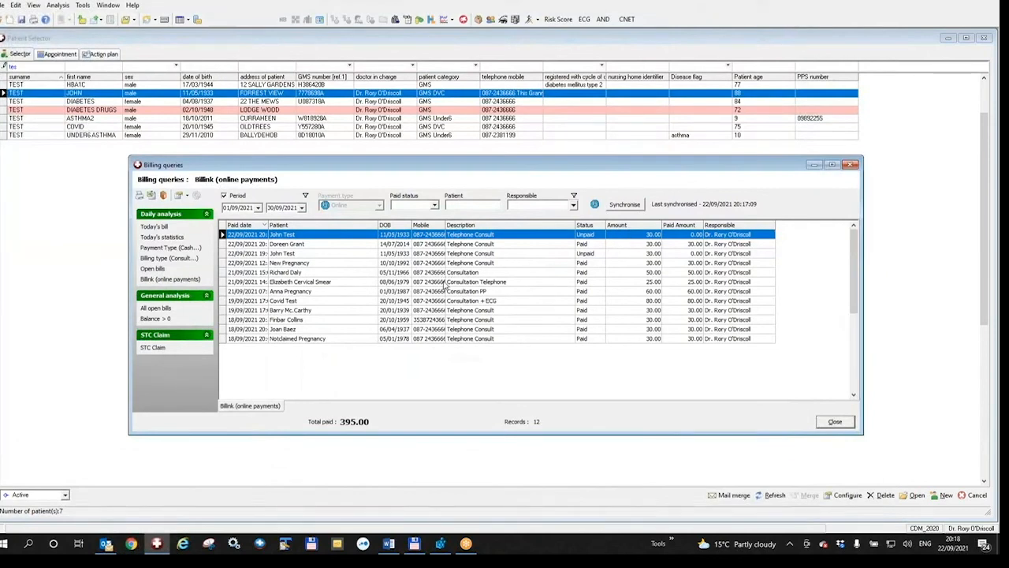
- Synchronise Billink again so the Telephone Consult bill shows Paid, then close the results
click(626, 205)
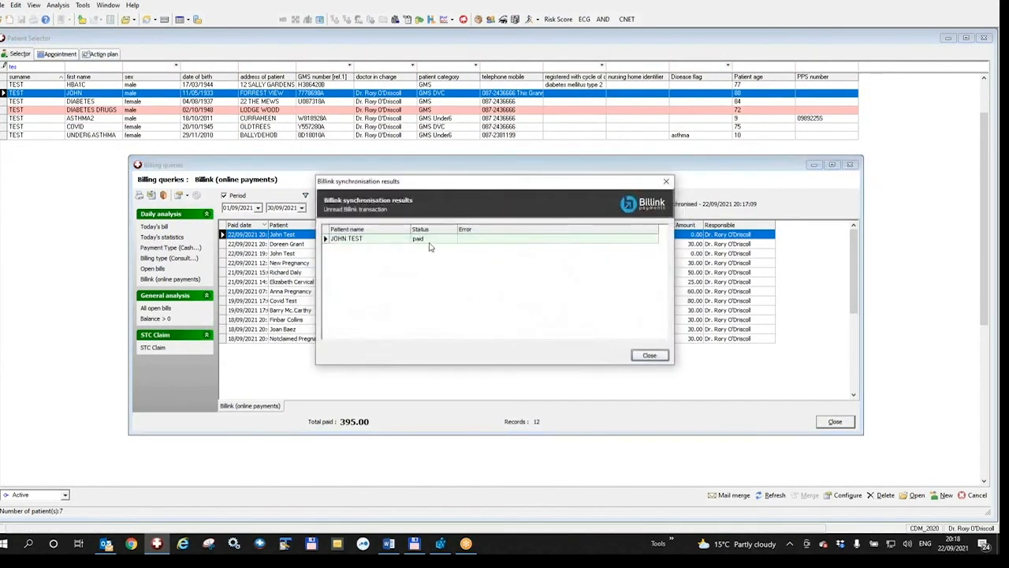
click(649, 356)
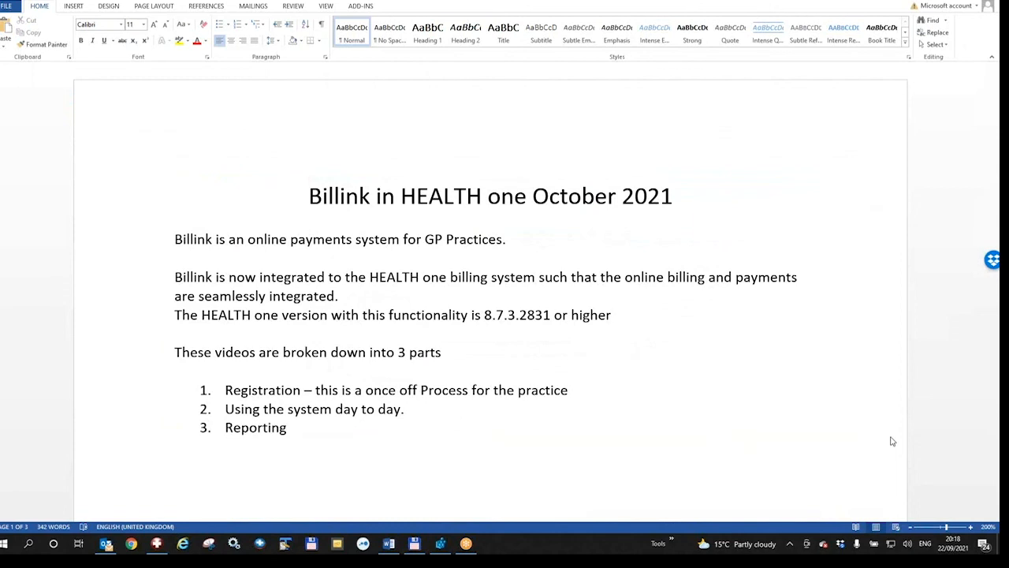
- Move the €20 flat-charge note from the SMS item to after the 3.25% fee line
scroll(891, 441, down, 10)
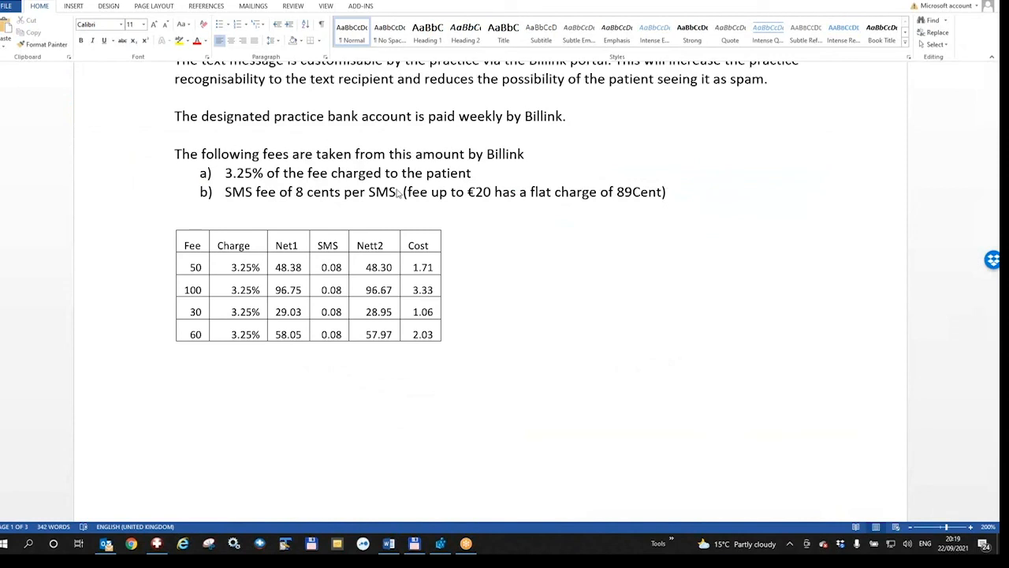
drag(403, 194, 673, 191)
key(ctrl+c)
key(Delete)
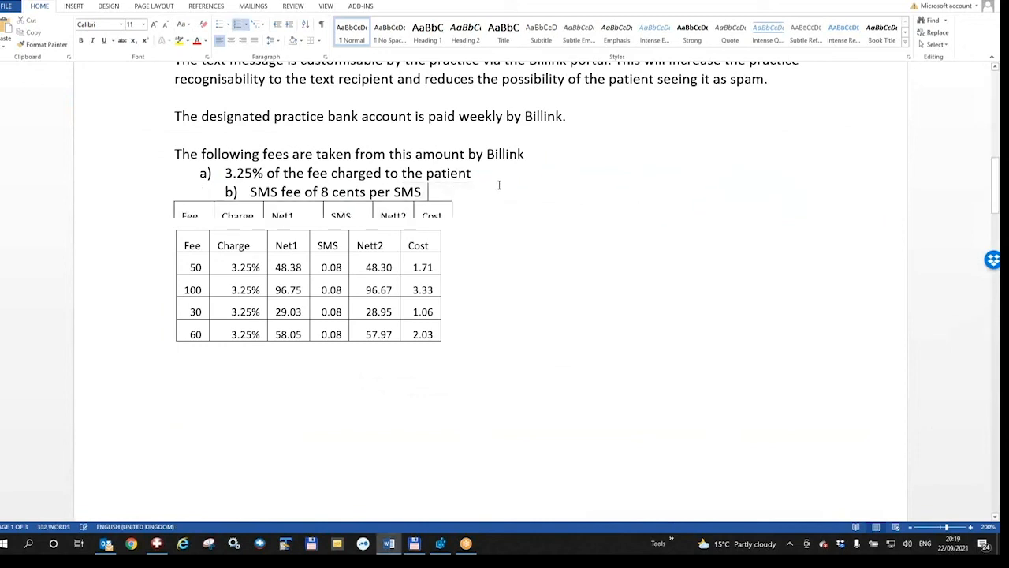
key(ctrl+v)
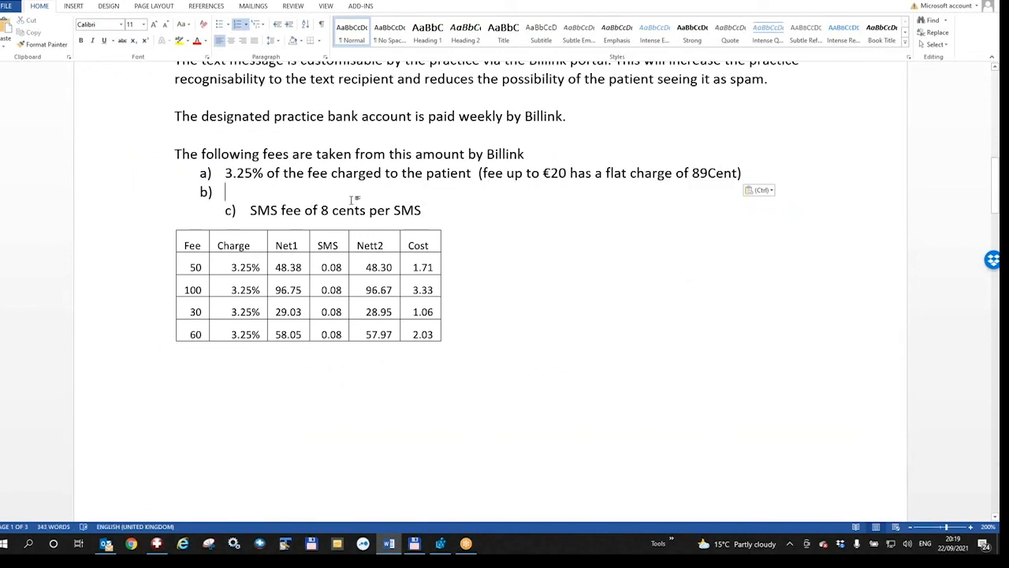
key(BackSpace)
key(BackSpace)
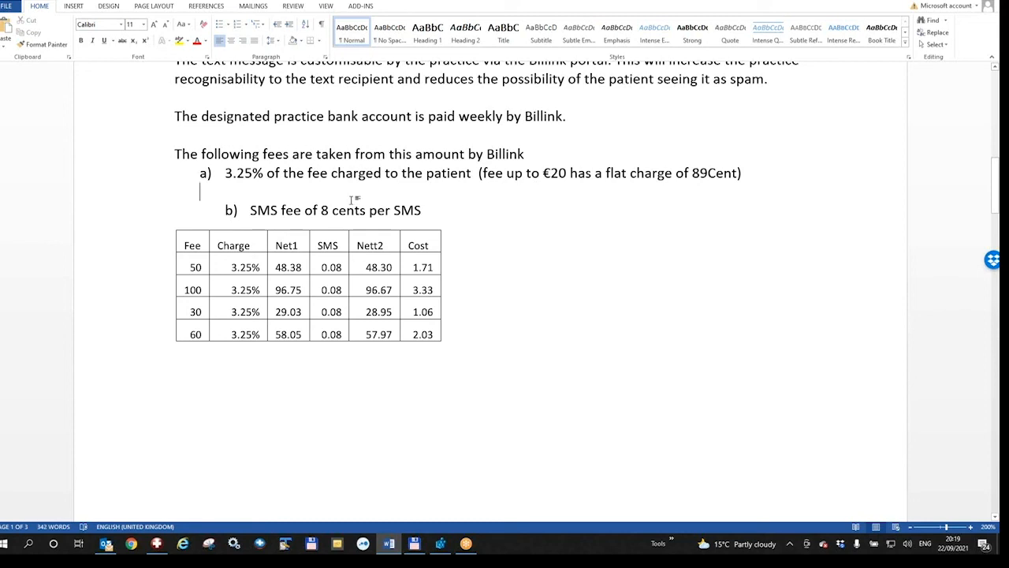
- Highlight the 3.25% and SMS fee texts, then return to HEALTH one's version information
drag(226, 172, 460, 174)
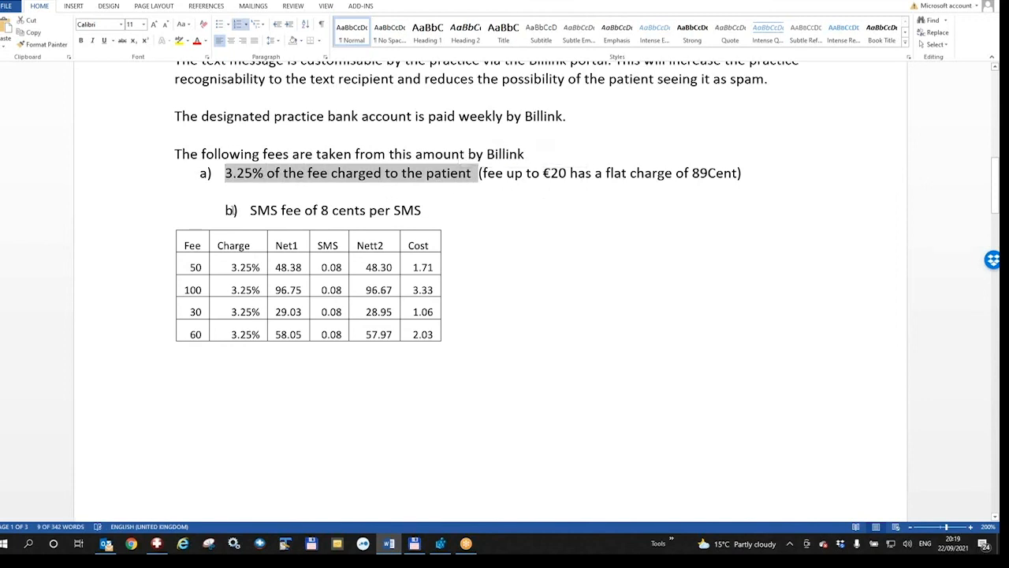
drag(249, 210, 432, 211)
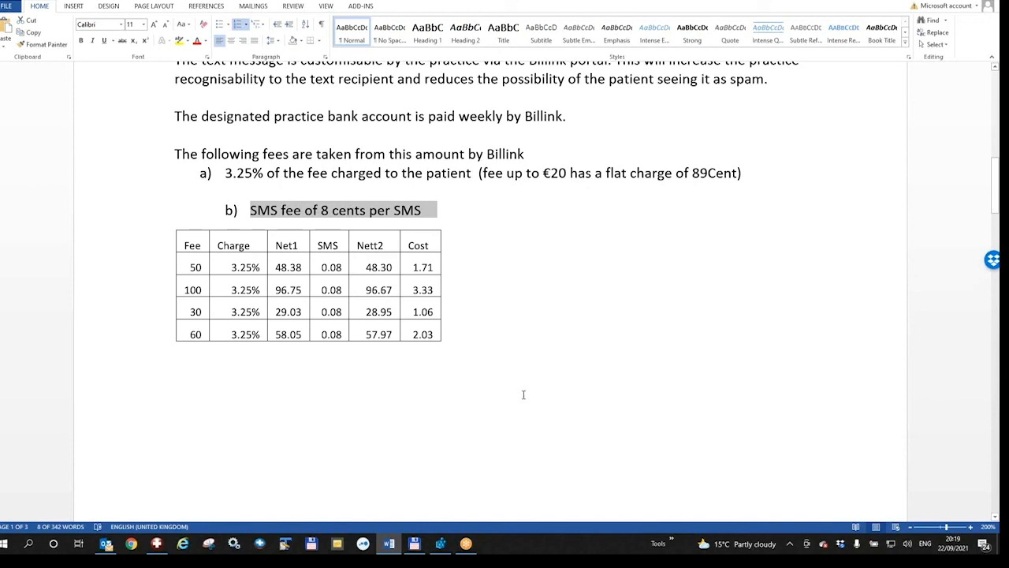
scroll(717, 383, up, 5)
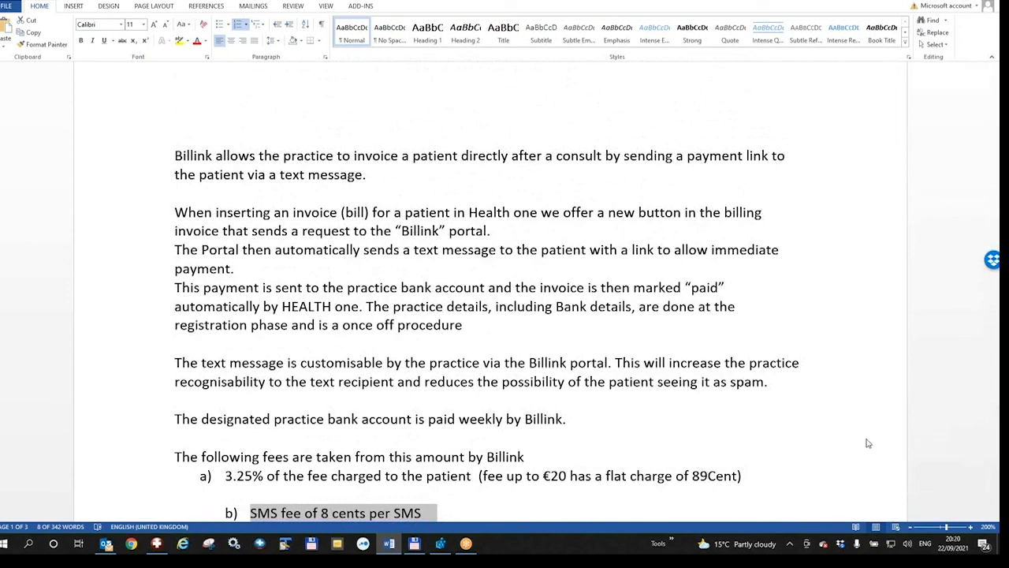
key(alt+Tab)
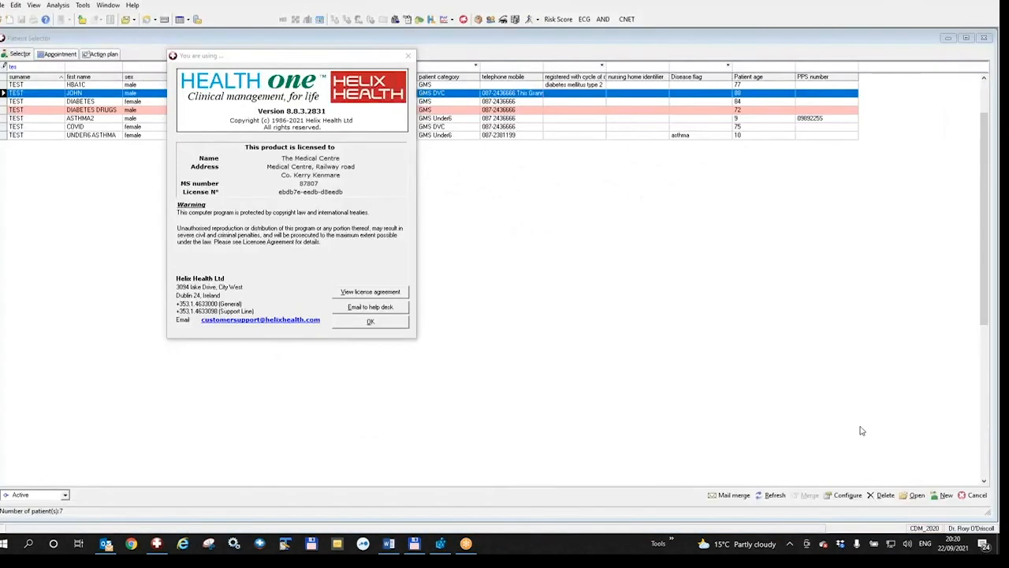